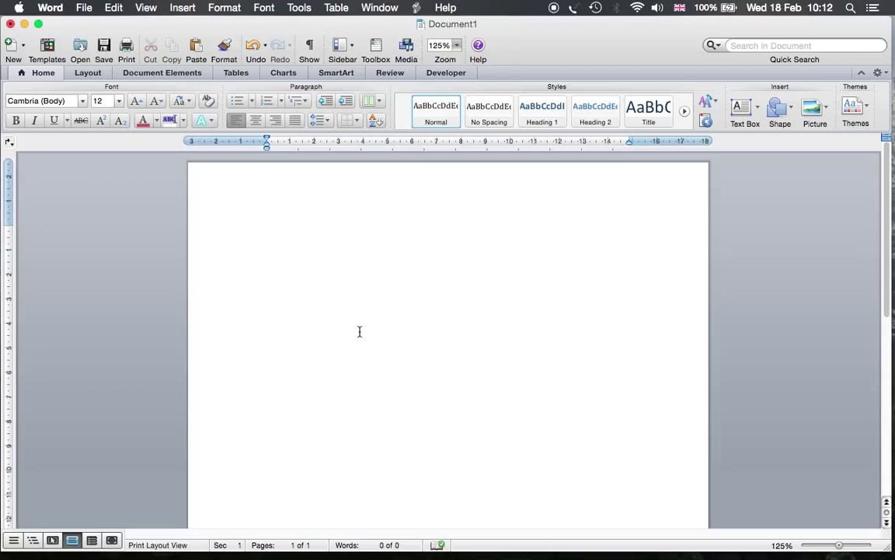
- Display the toolbox's citations list and close it again
{"action": "left_click", "coordinate": [146, 8]}
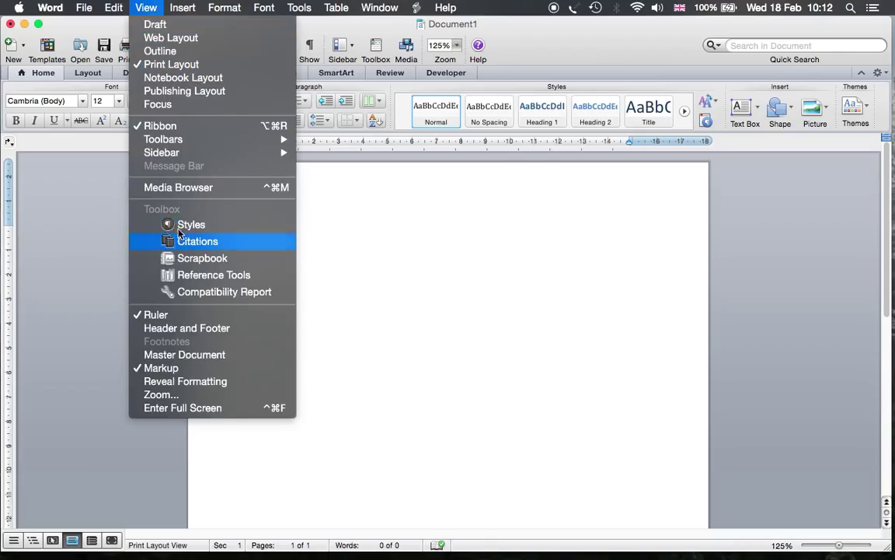
{"action": "left_click", "coordinate": [205, 276]}
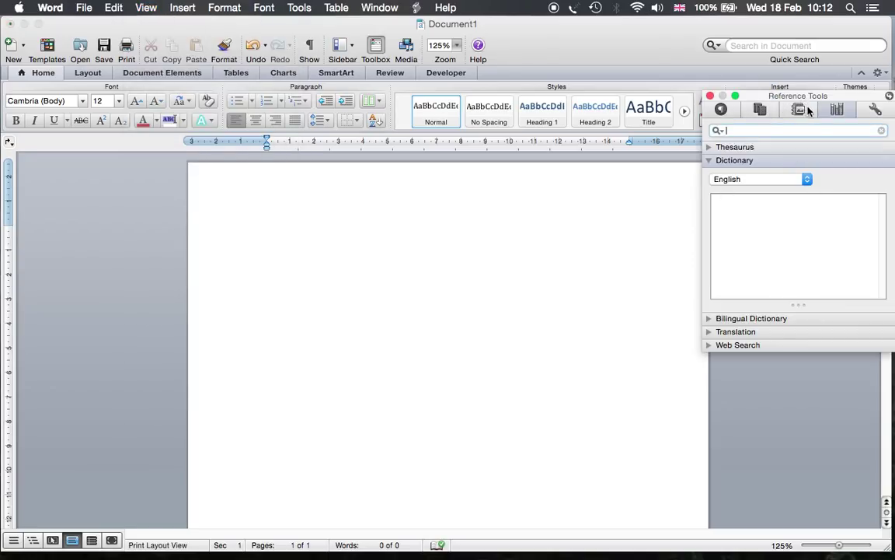
{"action": "left_click", "coordinate": [763, 111]}
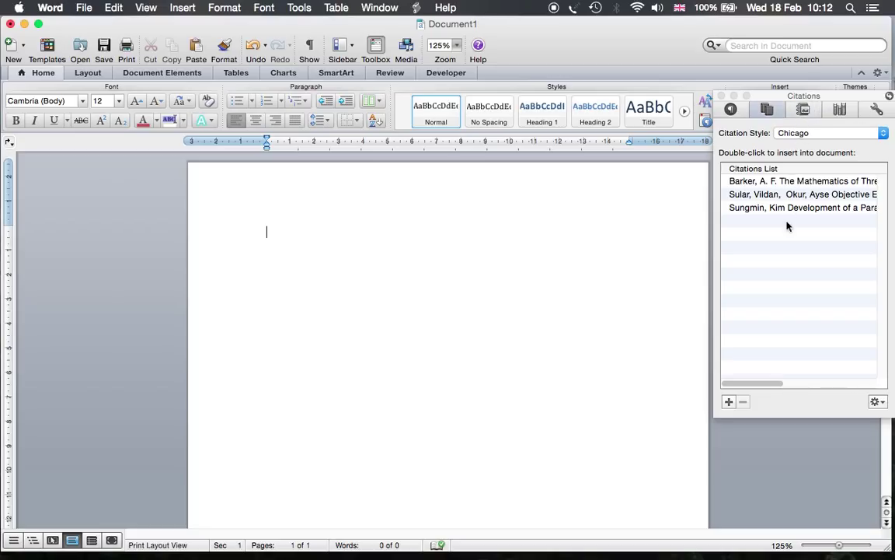
{"action": "left_click", "coordinate": [722, 98]}
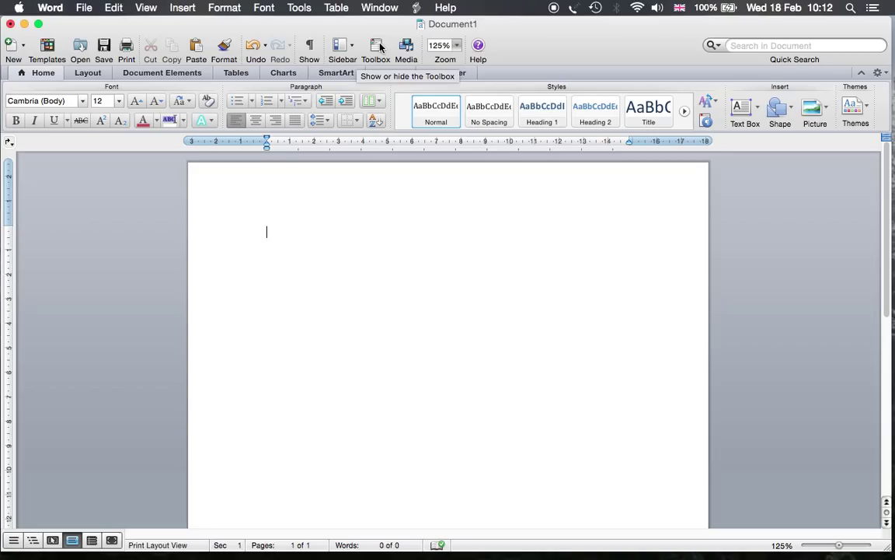
{"action": "left_click", "coordinate": [376, 46]}
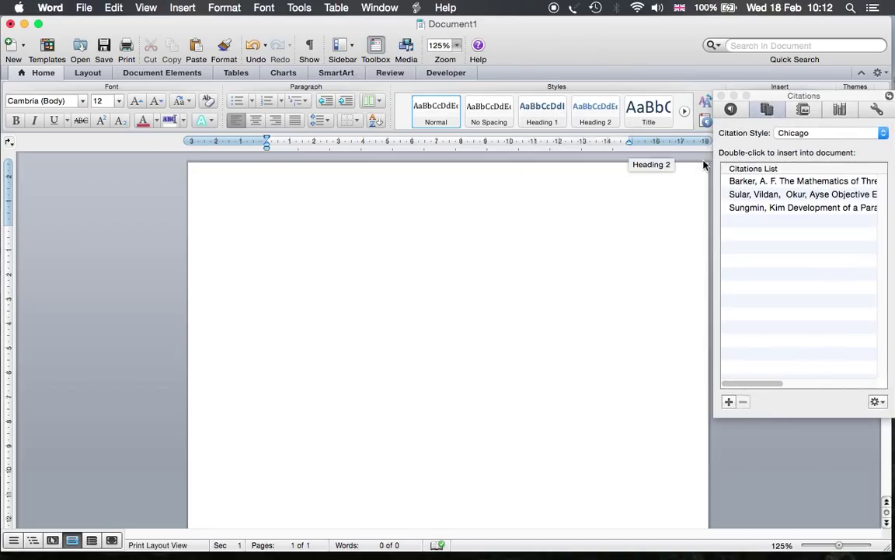
{"action": "left_click", "coordinate": [721, 94]}
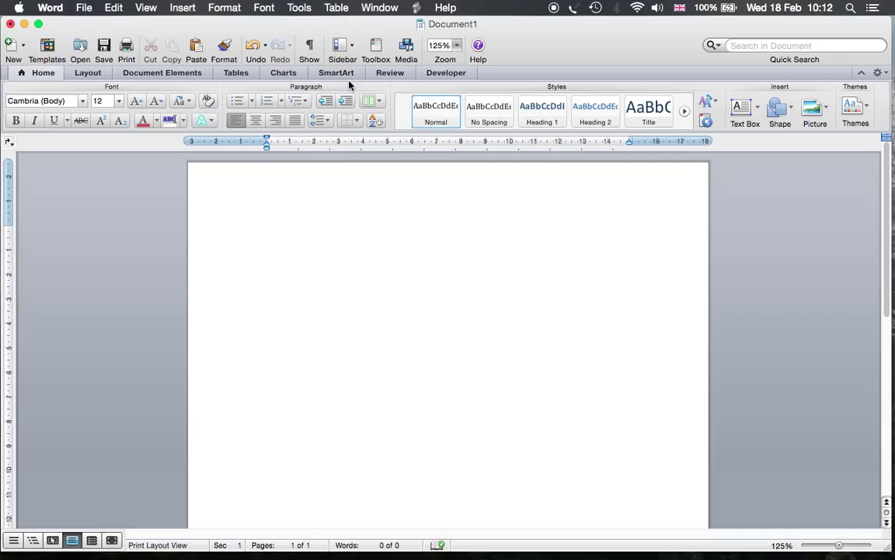
- Open the document's citation manager and remove all three existing sources from the citations list
{"action": "left_click", "coordinate": [155, 73]}
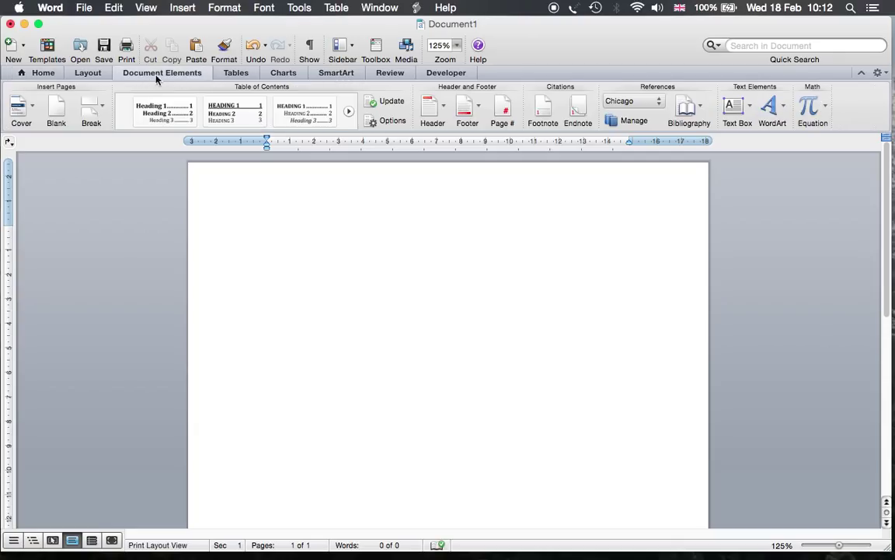
{"action": "left_click", "coordinate": [634, 122]}
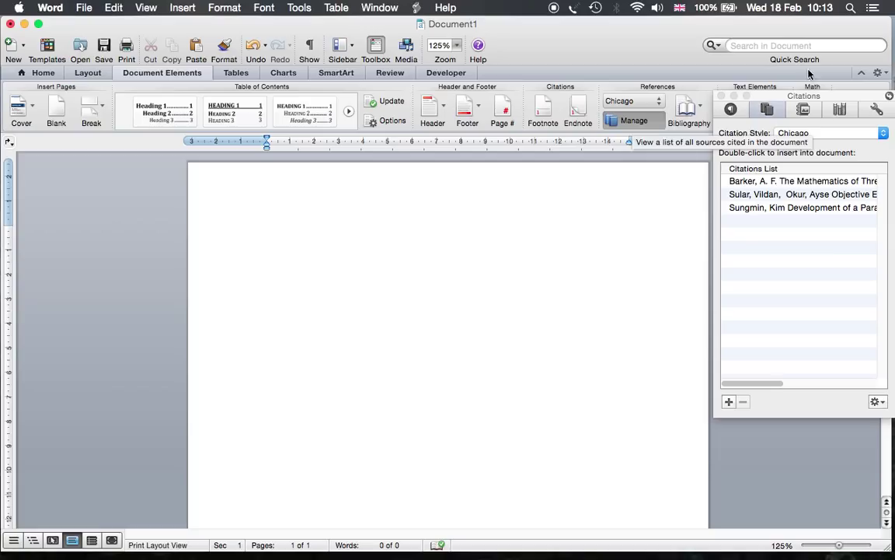
{"action": "left_click", "coordinate": [783, 209]}
{"action": "left_click", "coordinate": [778, 195]}
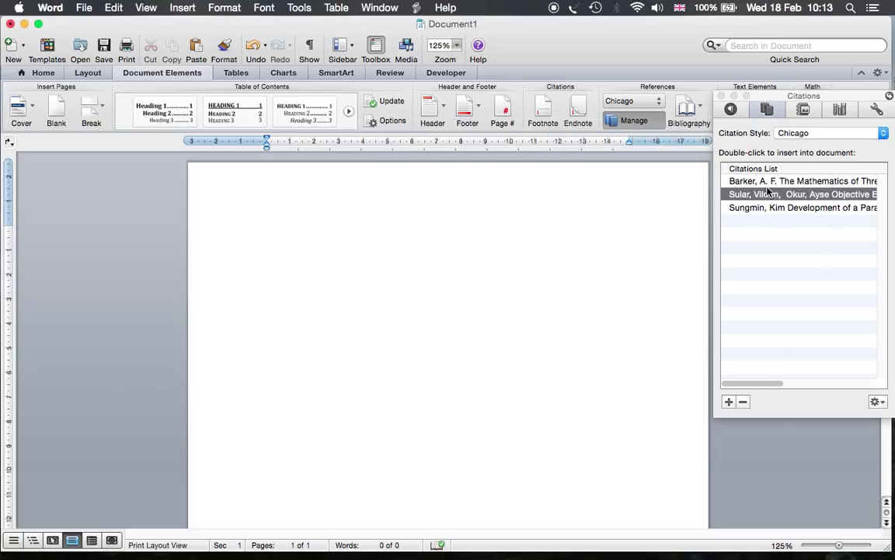
{"action": "key", "text": "Up"}
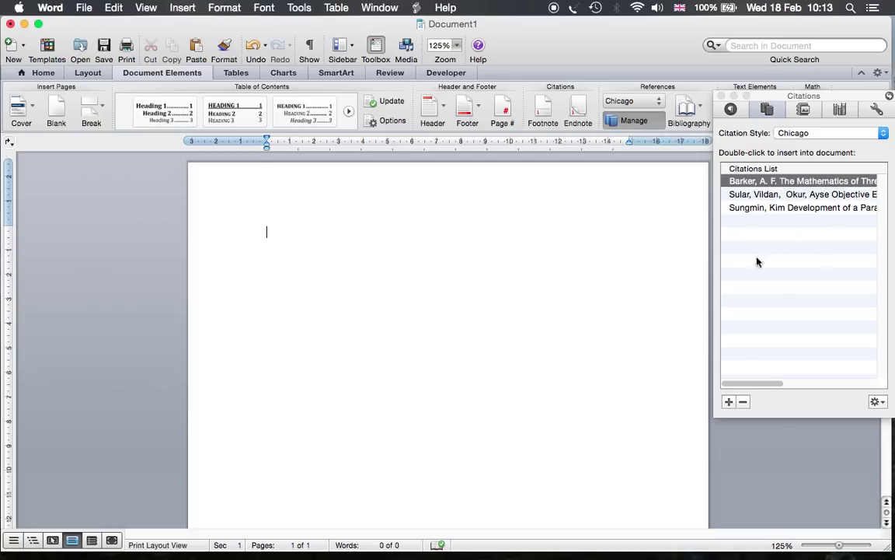
{"action": "left_click", "coordinate": [743, 403]}
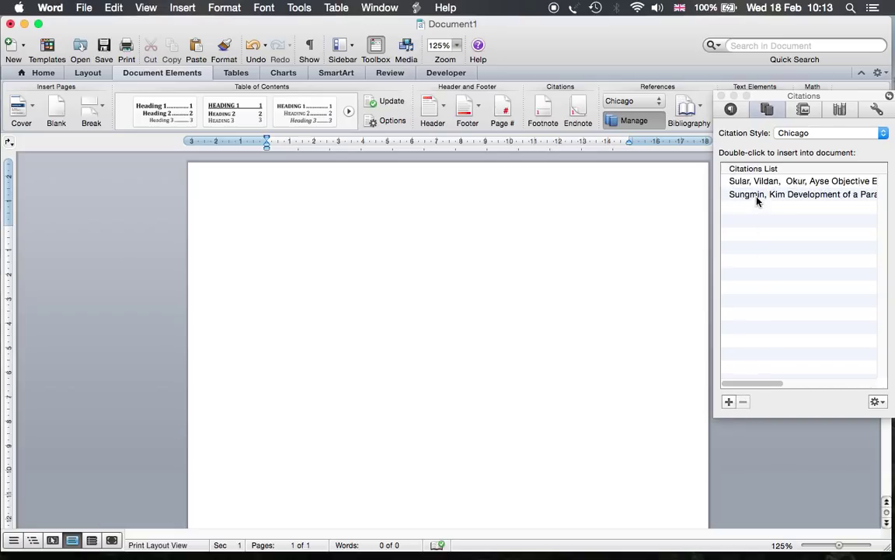
{"action": "left_click", "coordinate": [758, 201]}
{"action": "left_click", "coordinate": [743, 402]}
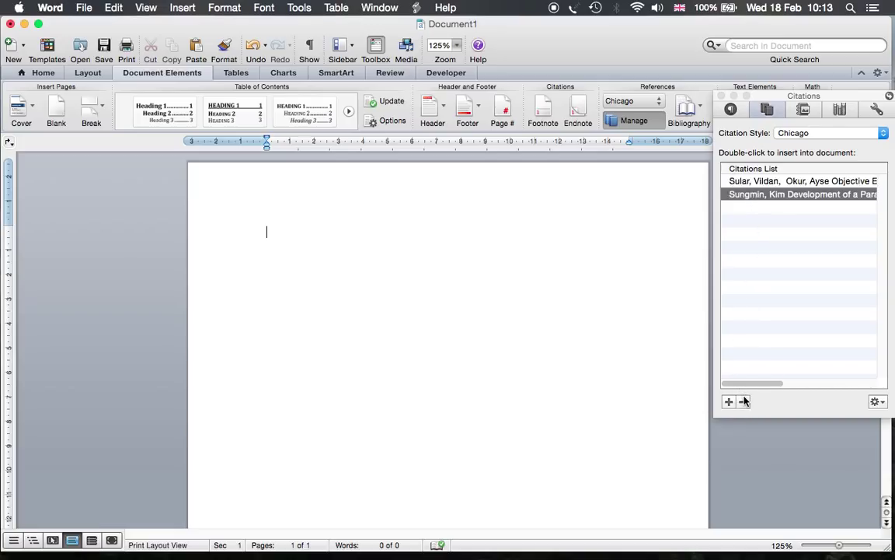
{"action": "left_click", "coordinate": [744, 184]}
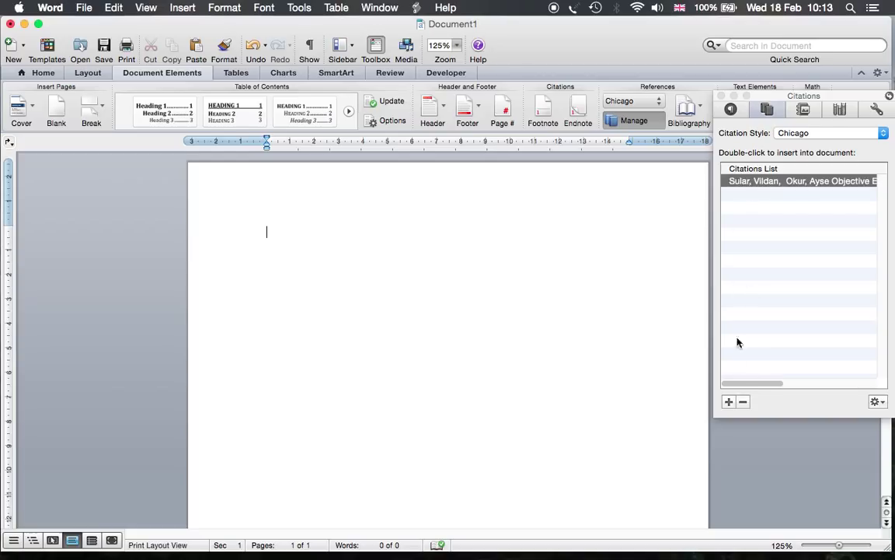
{"action": "left_click", "coordinate": [743, 402]}
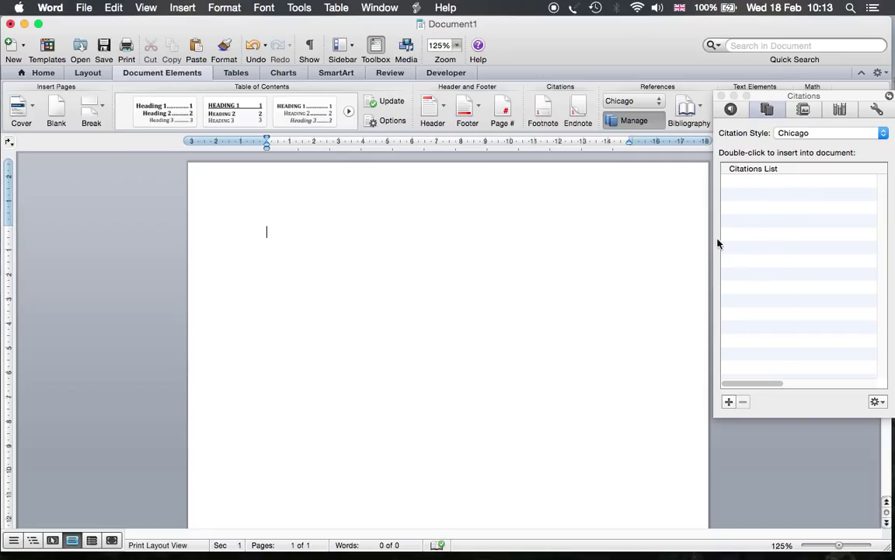
- Start a new source, compare the fields for Book and Book section, and set the source type to Article in a journal
{"action": "left_click", "coordinate": [729, 402]}
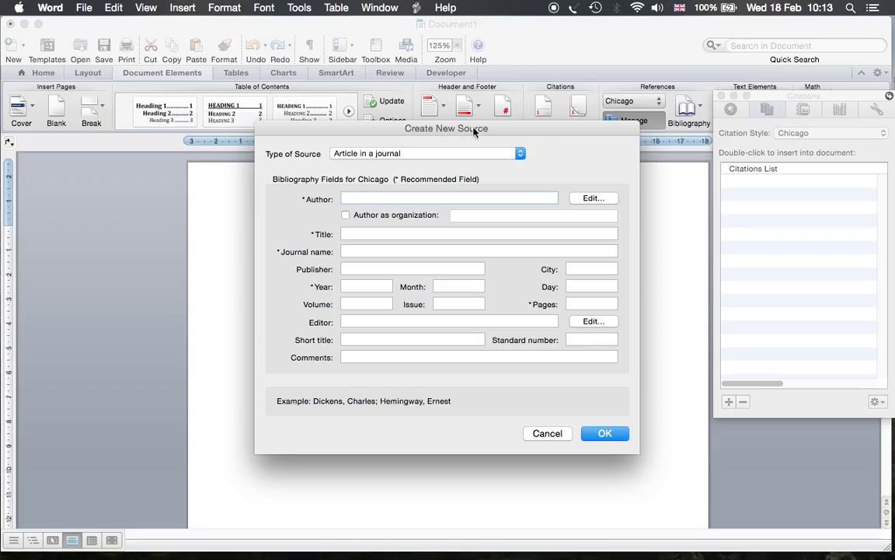
{"action": "left_click", "coordinate": [431, 154]}
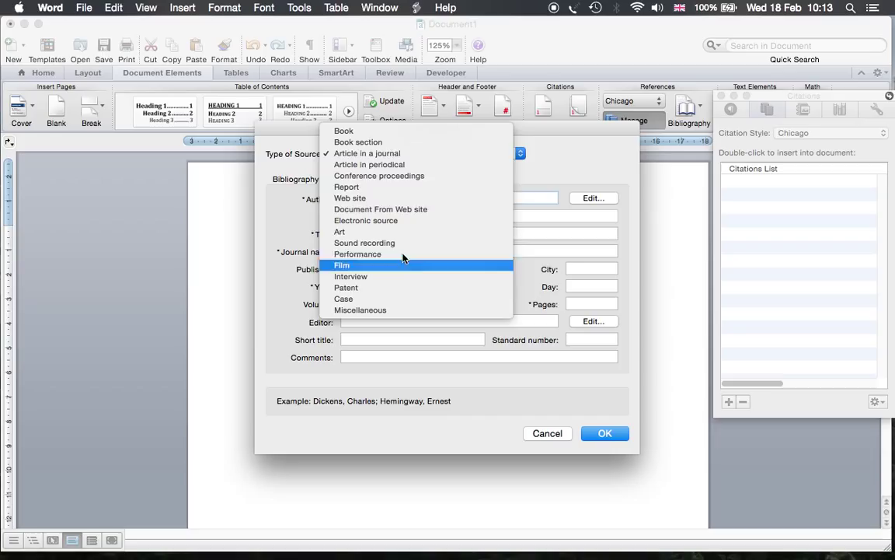
{"action": "left_click", "coordinate": [360, 134]}
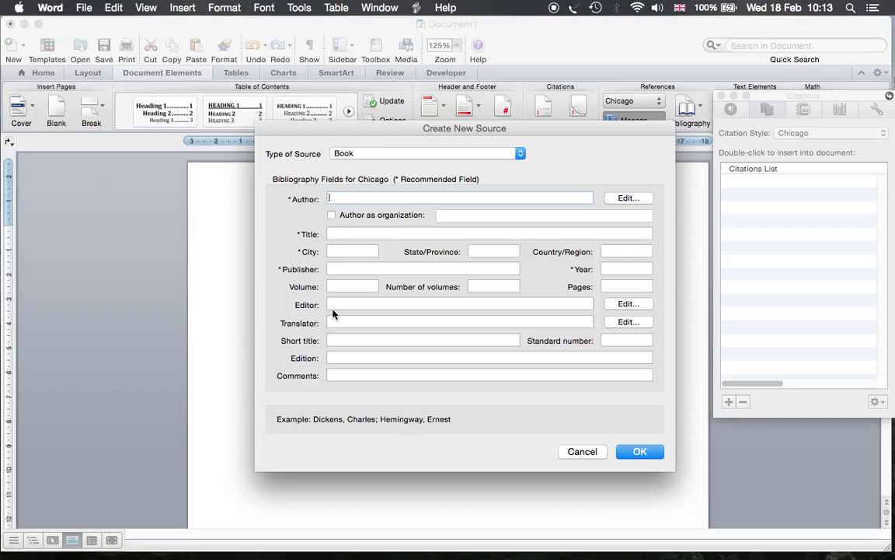
{"action": "left_click", "coordinate": [451, 154]}
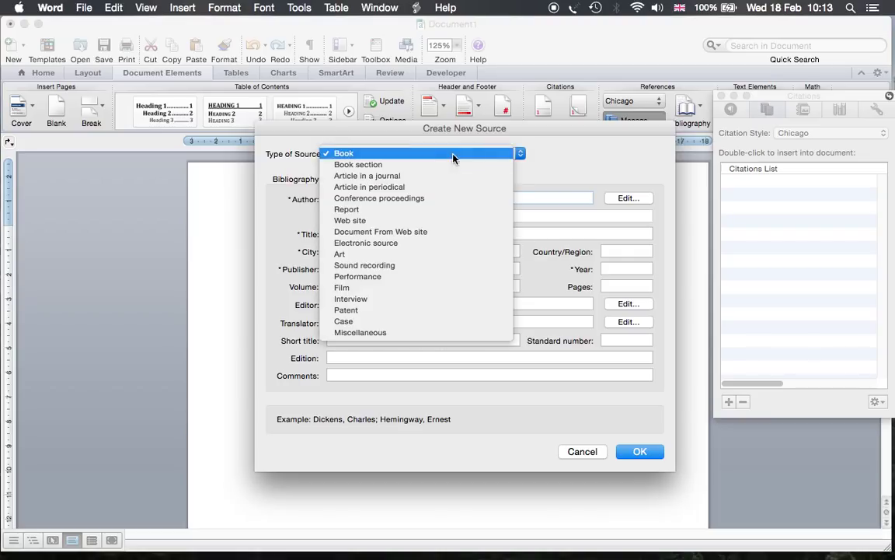
{"action": "left_click", "coordinate": [416, 164]}
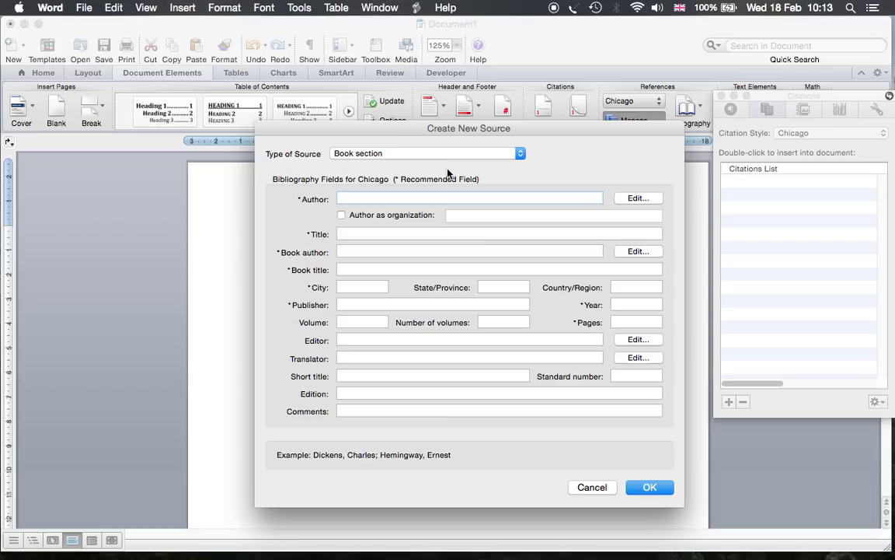
{"action": "left_click", "coordinate": [412, 153]}
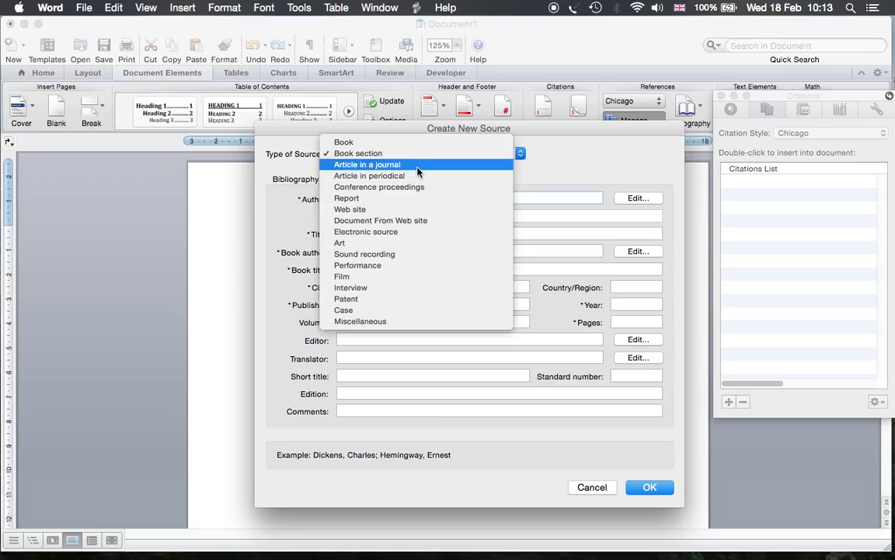
{"action": "left_click", "coordinate": [417, 166]}
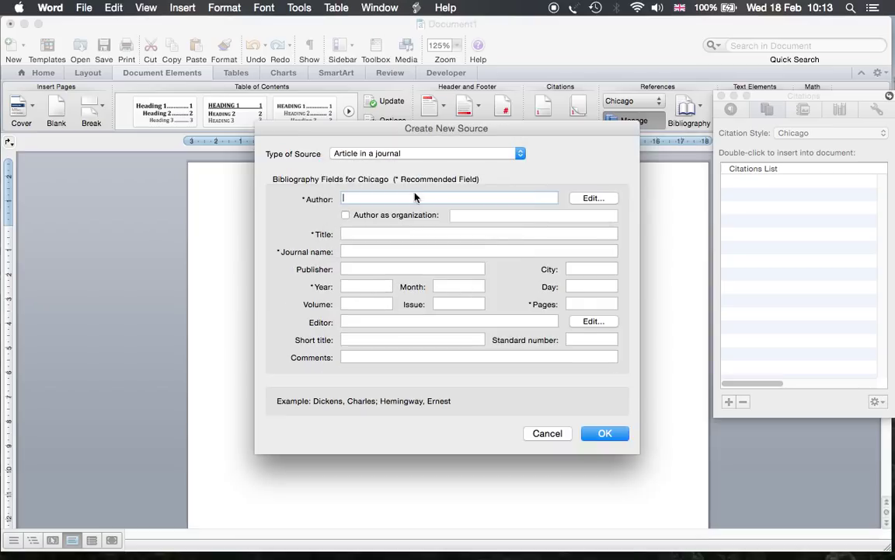
- Create the source with author "Author 1", title "tilte 1", journal name "journal 1", year 2015 and pages "1 - 23"
{"action": "left_click", "coordinate": [411, 198]}
{"action": "type", "text": "Author 1"}
{"action": "left_click", "coordinate": [387, 233]}
{"action": "type", "text": "tilte"}
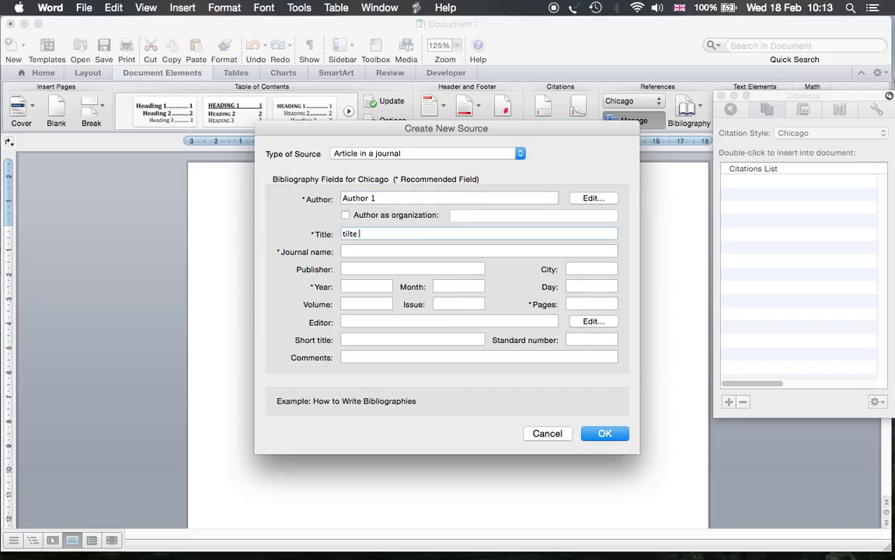
{"action": "type", "text": " 1"}
{"action": "left_click", "coordinate": [356, 250]}
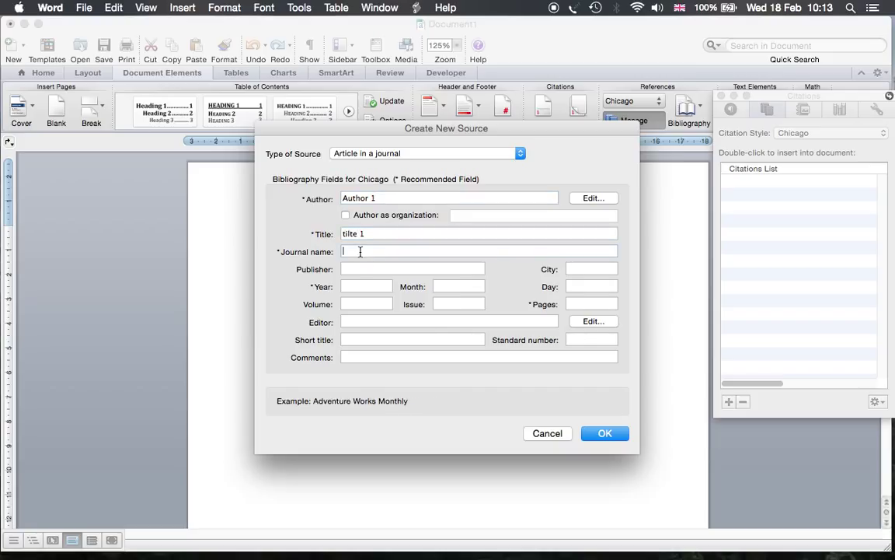
{"action": "type", "text": "journal 1"}
{"action": "left_click", "coordinate": [361, 286]}
{"action": "type", "text": "2015"}
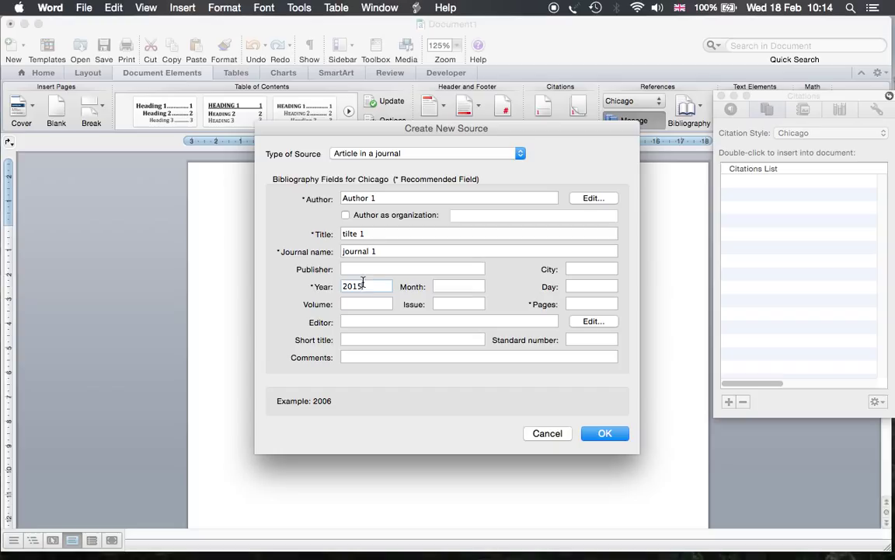
{"action": "left_click", "coordinate": [590, 303]}
{"action": "type", "text": "1 - 23"}
{"action": "left_click", "coordinate": [605, 432]}
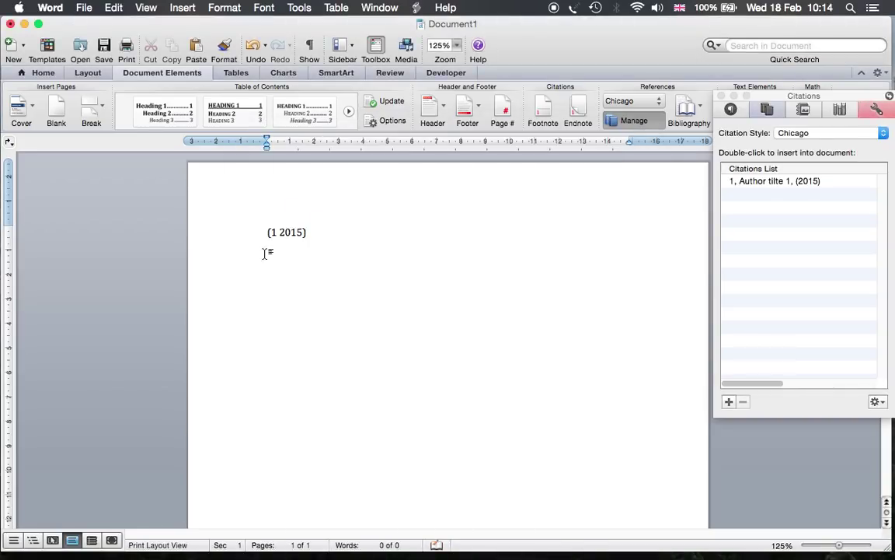
- Add the text "video for youtube channel." after the inserted citation on the first line
{"action": "left_click", "coordinate": [259, 237]}
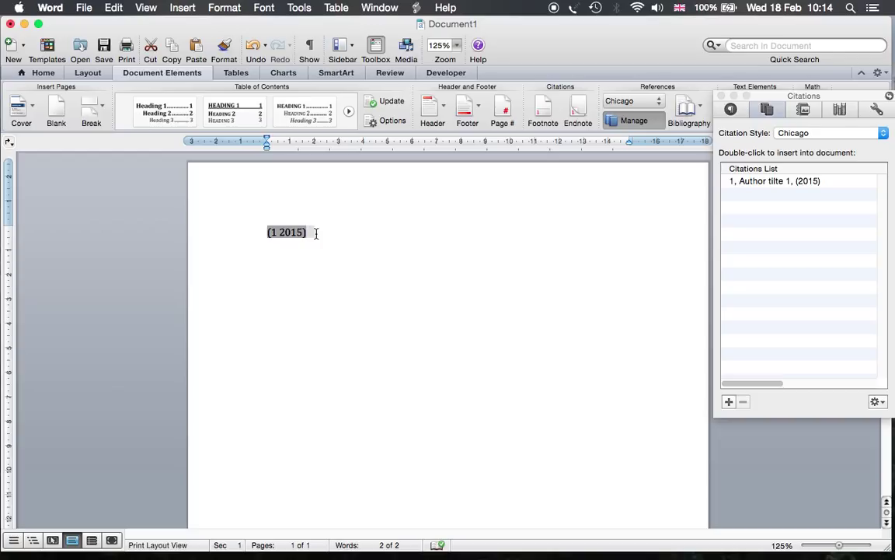
{"action": "key", "text": "Right"}
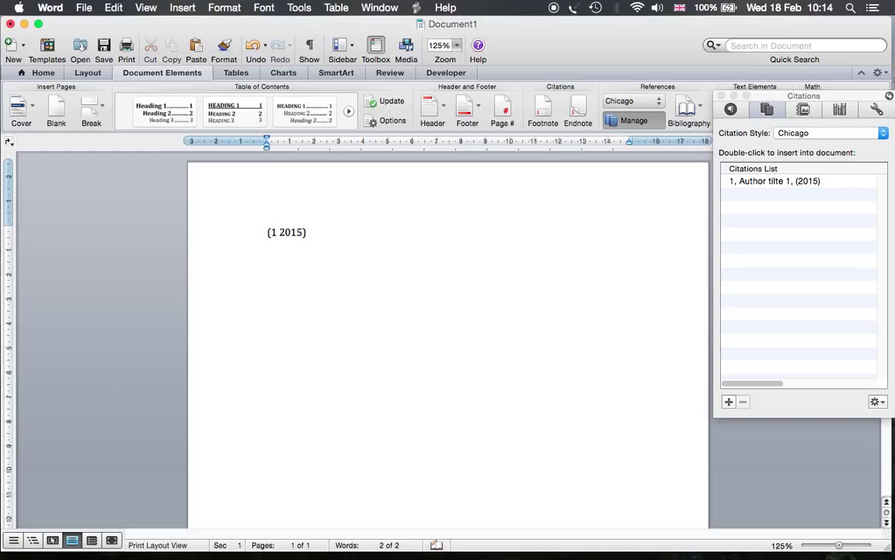
{"action": "type", "text": "vidoe"}
{"action": "type", "text": " for you"}
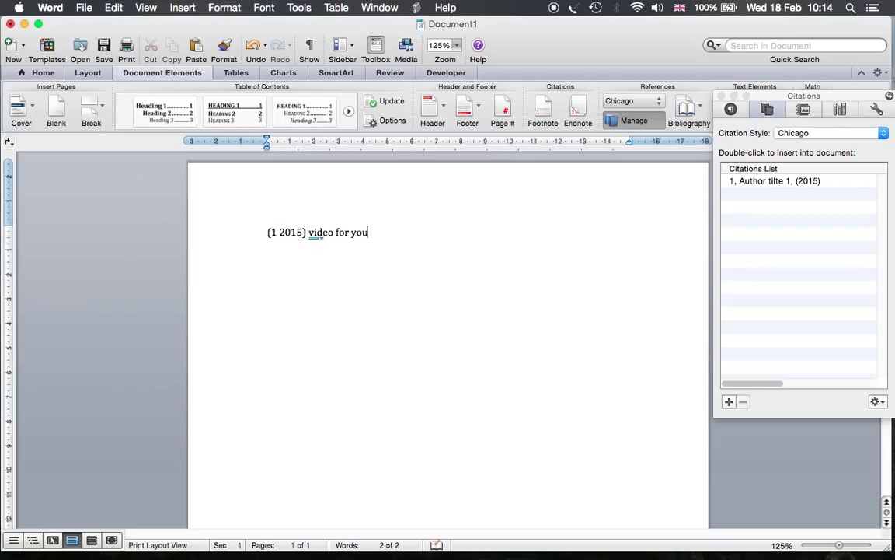
{"action": "type", "text": "tube channel."}
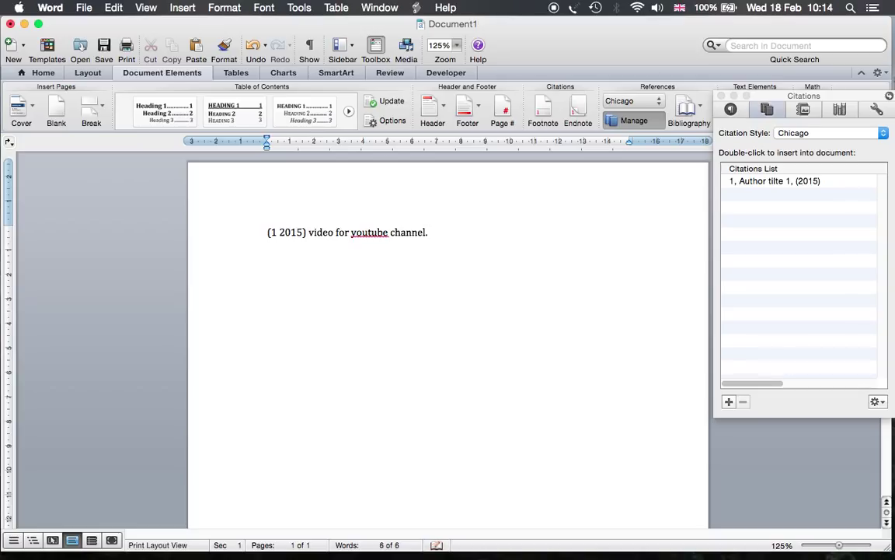
- Insert the Author 1 source as a citation before the full stop at the end of the sentence
{"action": "left_click", "coordinate": [756, 181]}
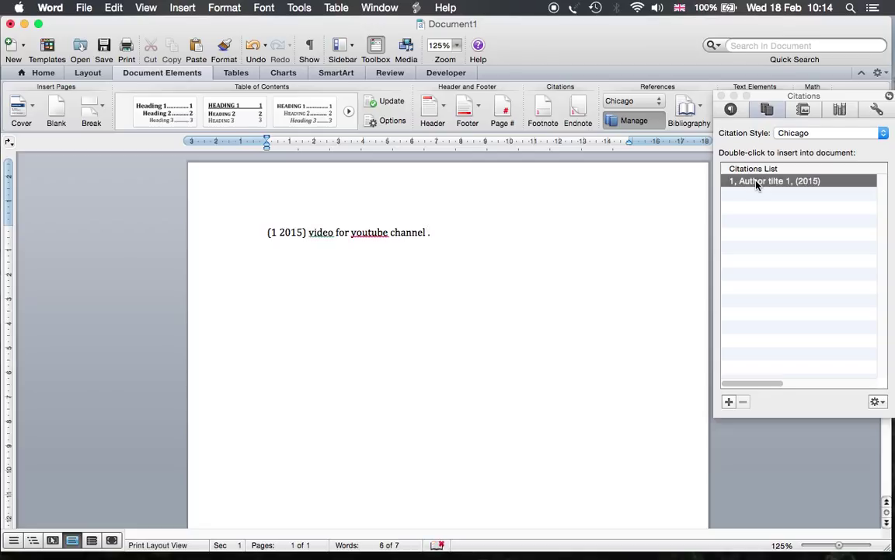
{"action": "double_click", "coordinate": [764, 181]}
{"action": "left_click", "coordinate": [557, 249]}
- In the Citation Source Manager, copy "The Mathematics of Thread and Cloth Construction" and the 2007 RJTA weave density article to the current list
{"action": "left_click", "coordinate": [877, 403]}
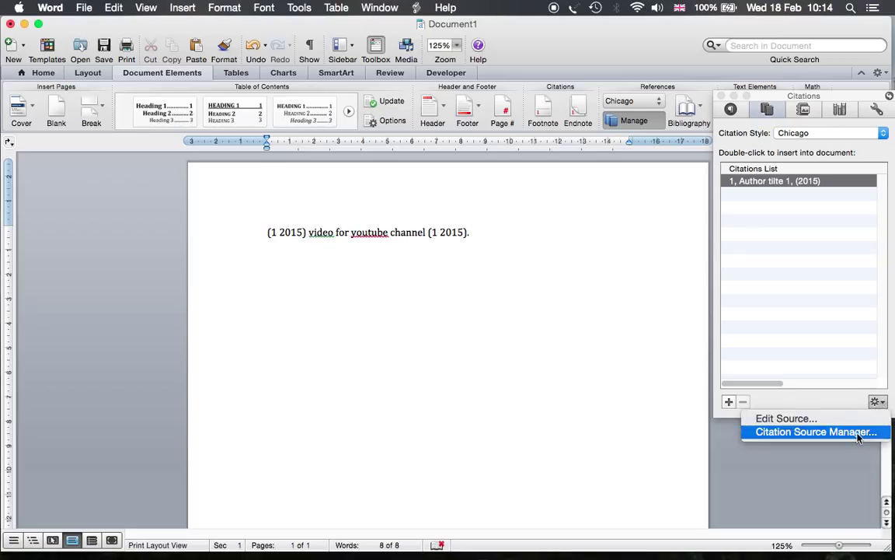
{"action": "left_click", "coordinate": [879, 404]}
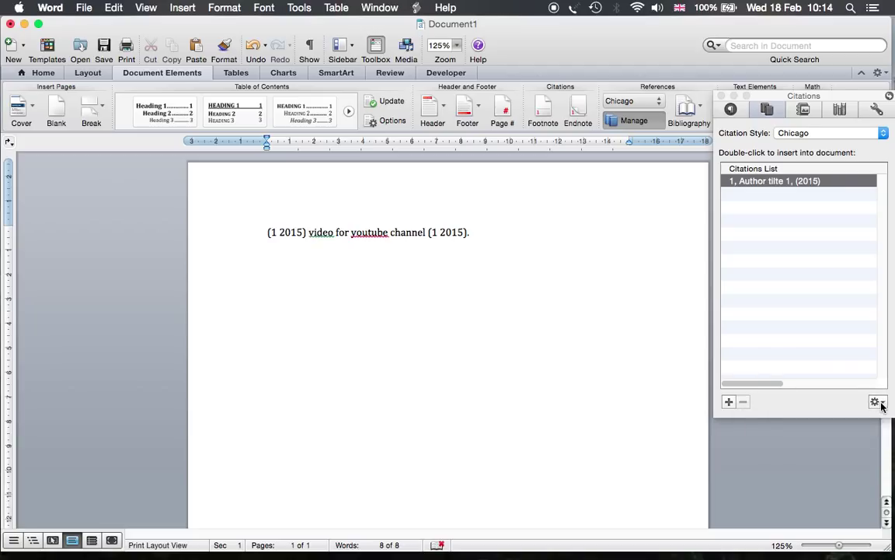
{"action": "left_click", "coordinate": [881, 405]}
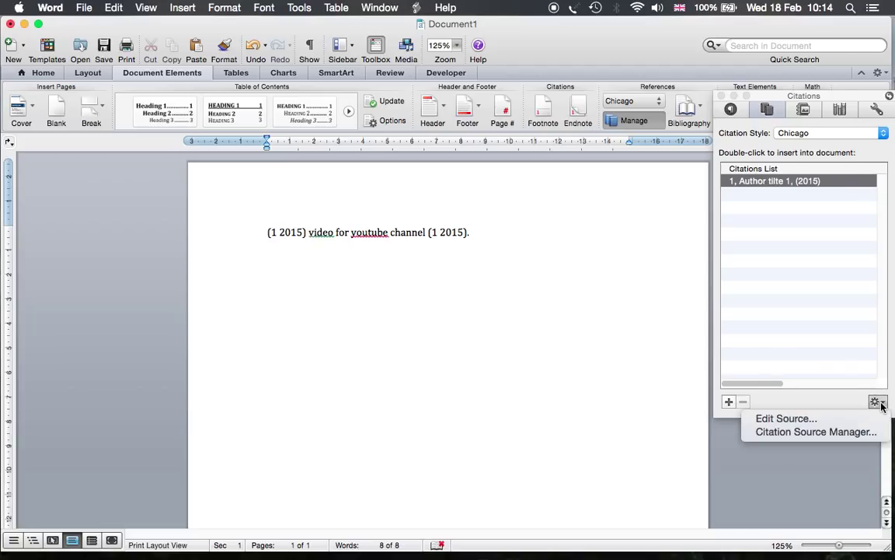
{"action": "left_click", "coordinate": [829, 435]}
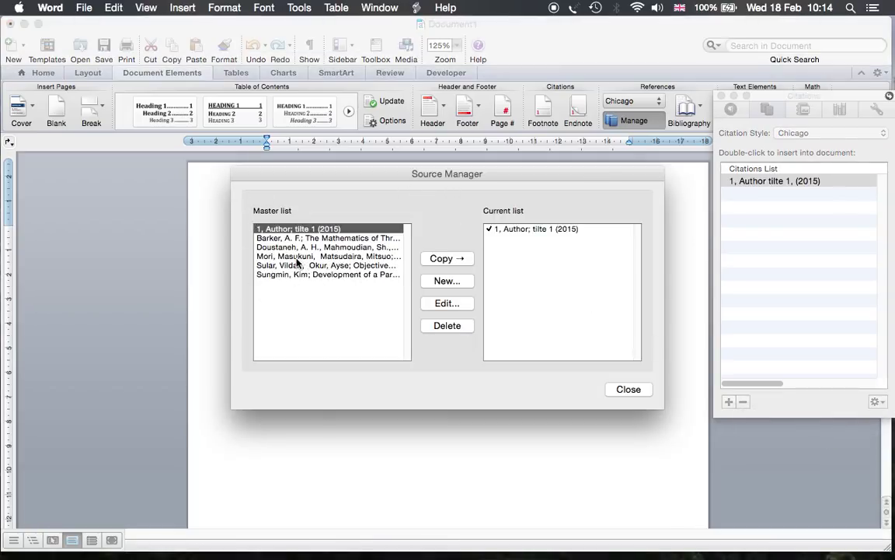
{"action": "left_click", "coordinate": [268, 238]}
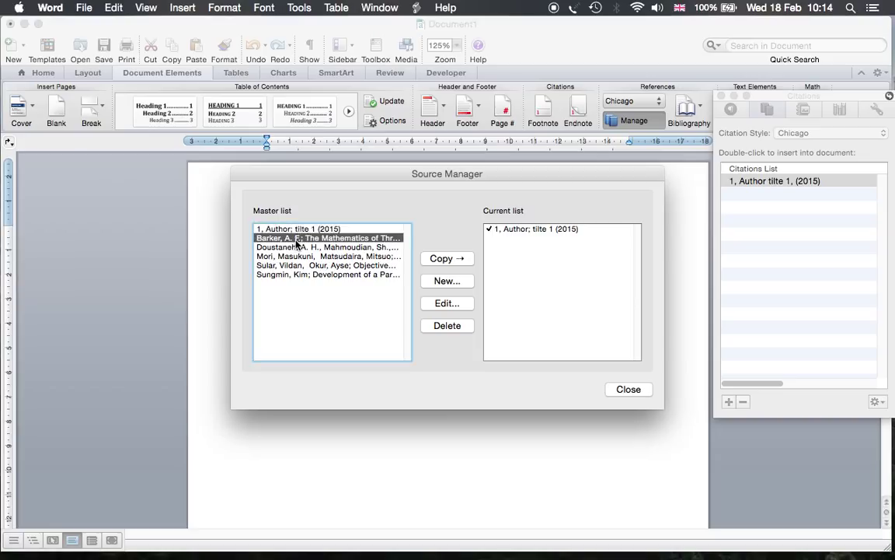
{"action": "left_click", "coordinate": [443, 258]}
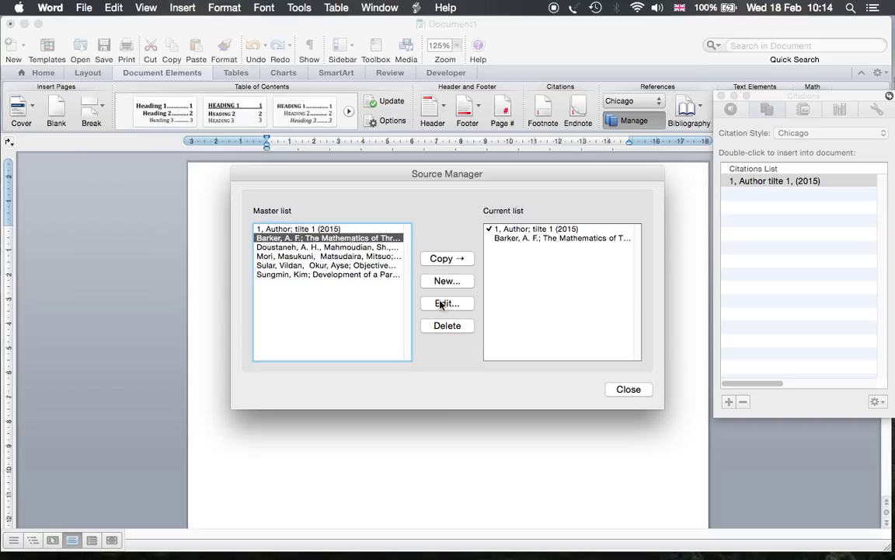
{"action": "left_click", "coordinate": [288, 256]}
{"action": "left_click", "coordinate": [426, 259]}
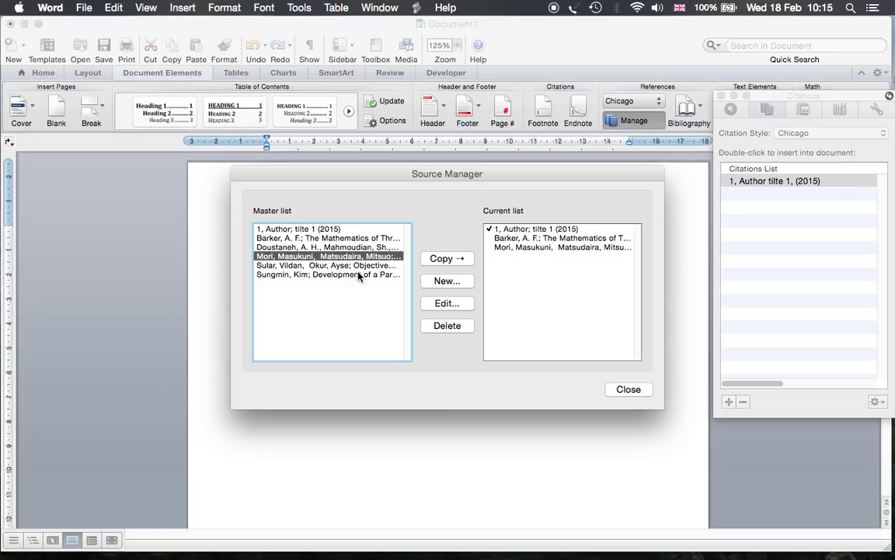
- View the blank new-source form and the details of the "Objective Evaluation of Fabric Handle" source without changes, and close the Source Manager
{"action": "left_click", "coordinate": [446, 281]}
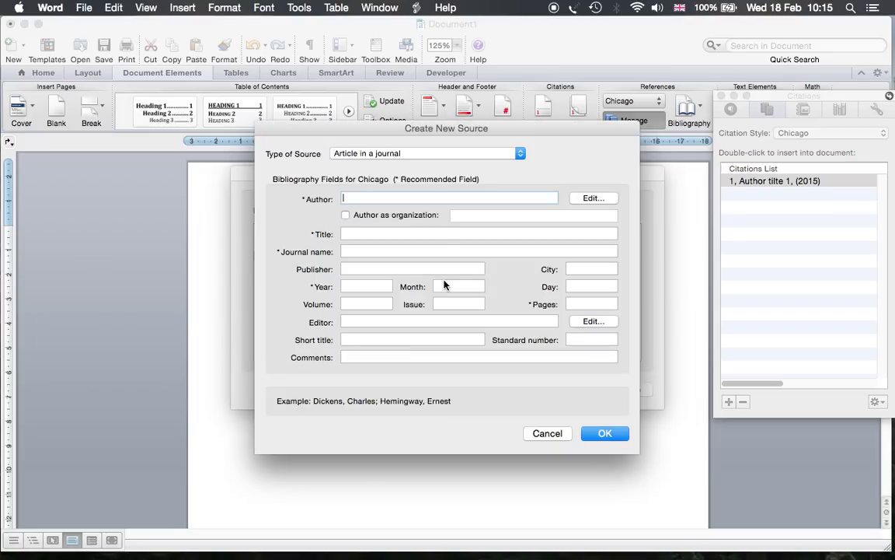
{"action": "left_click", "coordinate": [546, 433]}
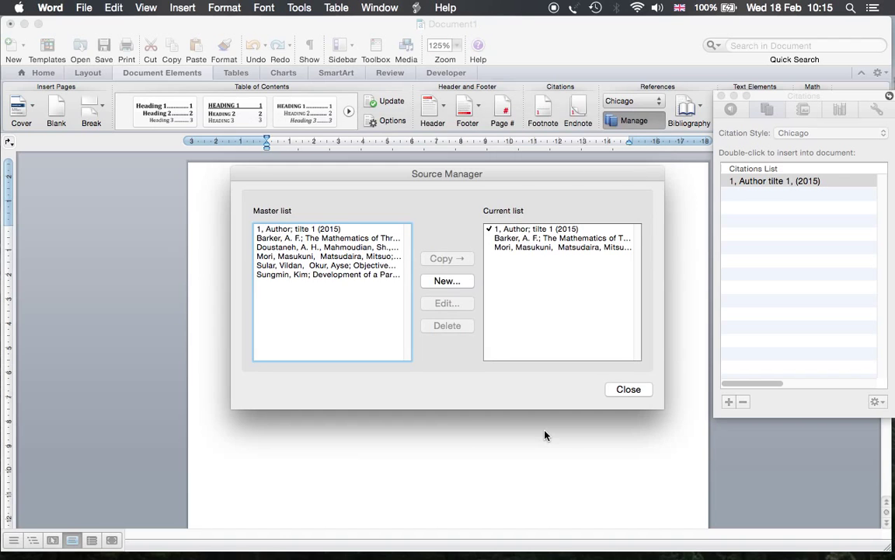
{"action": "left_click", "coordinate": [324, 265]}
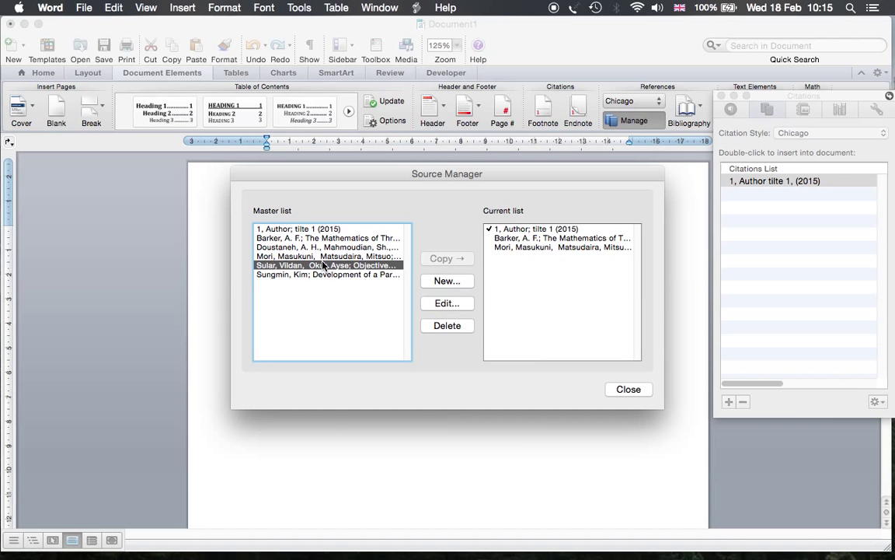
{"action": "left_click", "coordinate": [455, 303]}
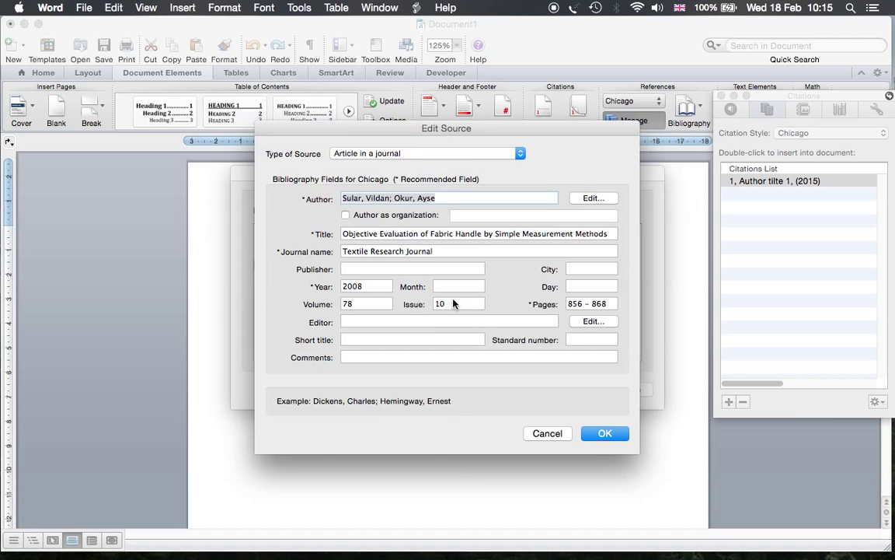
{"action": "left_click", "coordinate": [547, 432]}
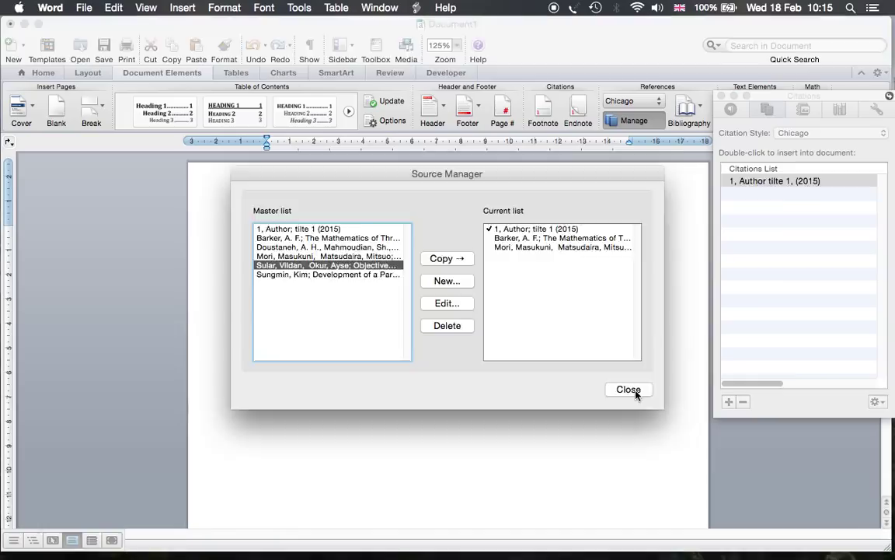
{"action": "left_click", "coordinate": [629, 389]}
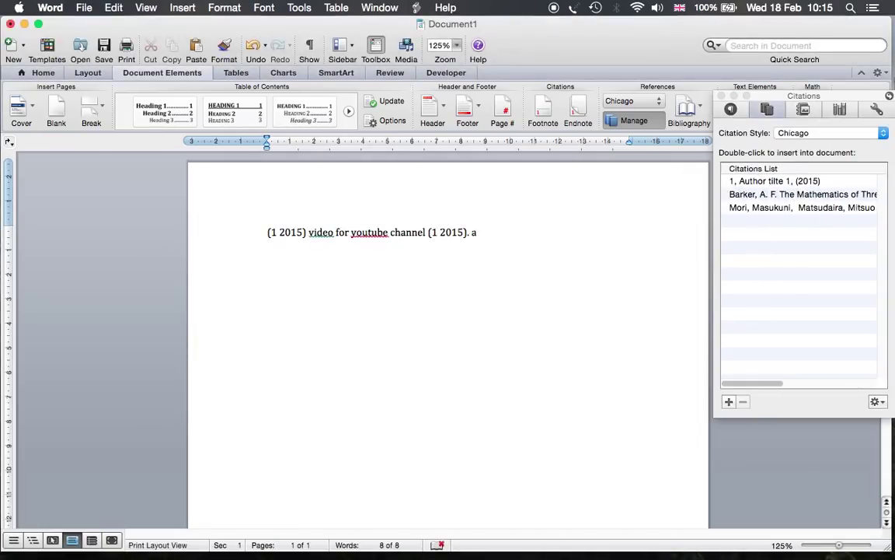
- Add the sentence "A second video ." and cite "The Mathematics of Thread and Cloth Construction" before its full stop
{"action": "type", "text": "se"}
{"action": "key", "text": "BackSpace"}
{"action": "key", "text": "BackSpace"}
{"action": "key", "text": "BackSpace"}
{"action": "key", "text": "BackSpace"}
{"action": "key", "text": "BackSpace"}
{"action": "type", "text": "econd video ."}
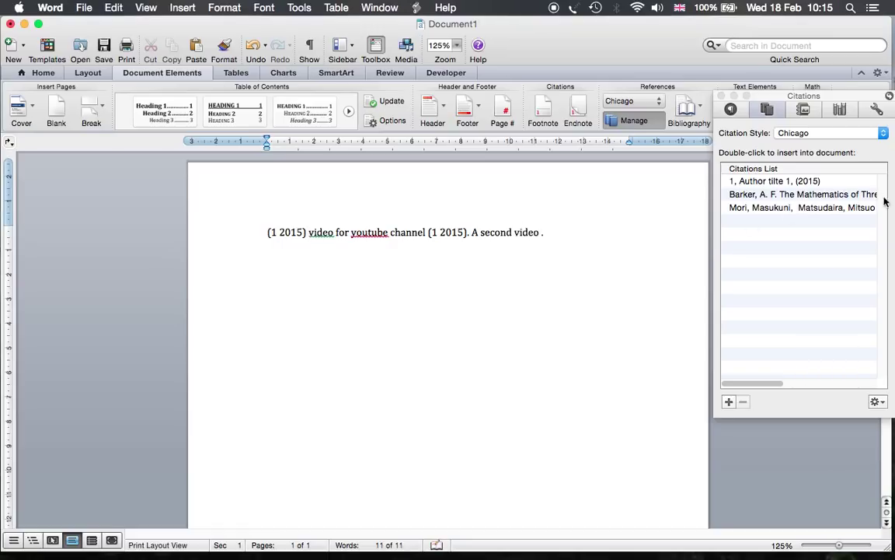
{"action": "double_click", "coordinate": [783, 201]}
- Add the sentence "A third video ." and cite the 2007 RJTA weave density article before its full stop
{"action": "type", "text": ". "}
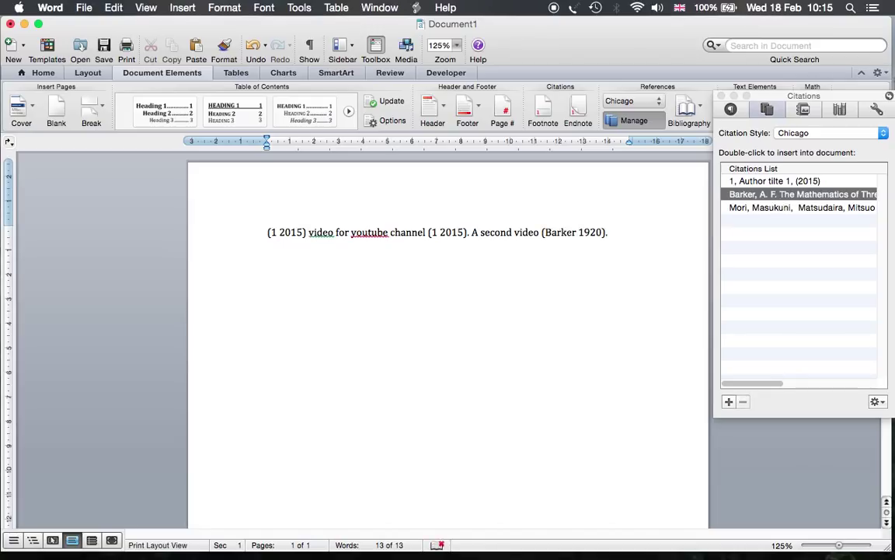
{"action": "type", "text": "A thi"}
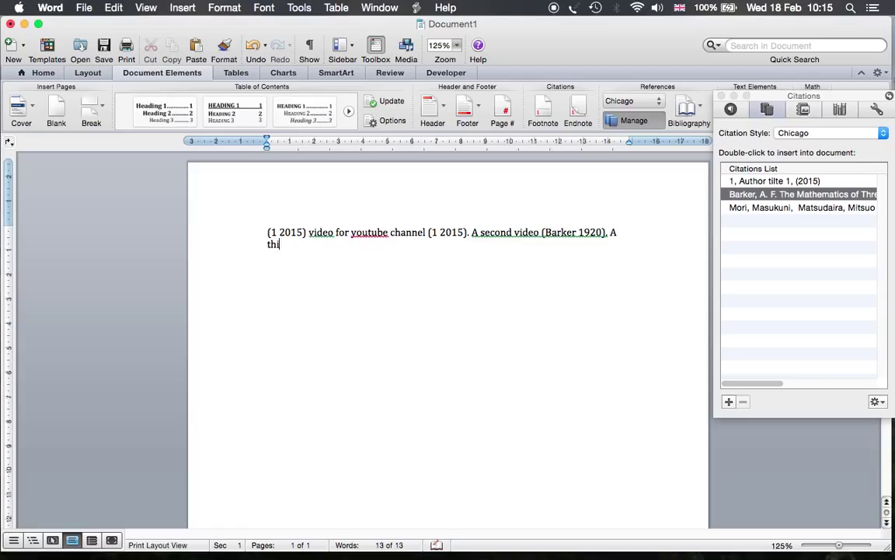
{"action": "type", "text": "rd video"}
{"action": "double_click", "coordinate": [782, 208]}
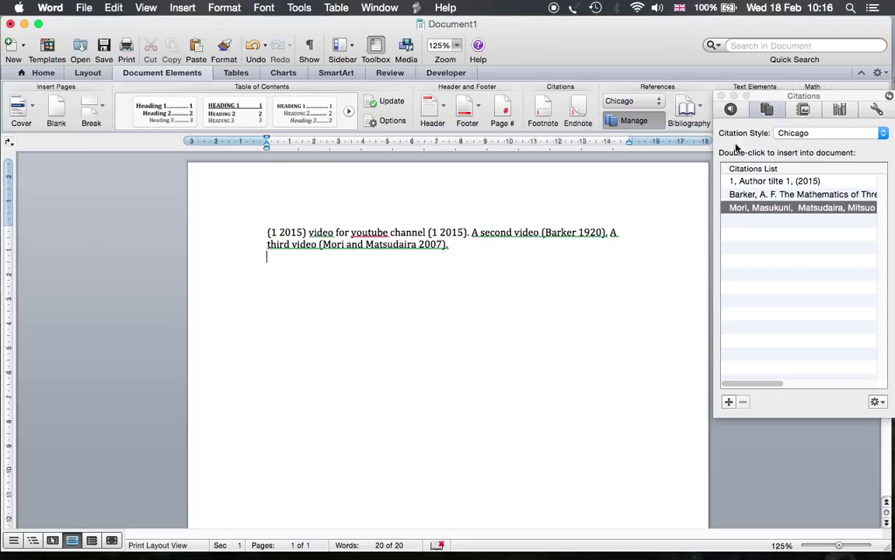
- Try the citation styles ABNT NBR 6023:2002 - Numerical, Chicago and Nature on the document's citations
{"action": "left_click", "coordinate": [822, 134]}
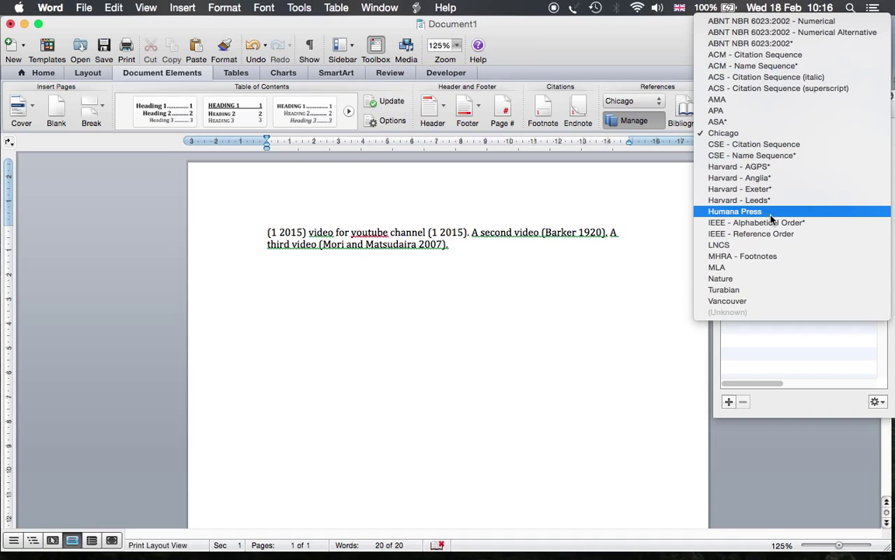
{"action": "left_click", "coordinate": [772, 21]}
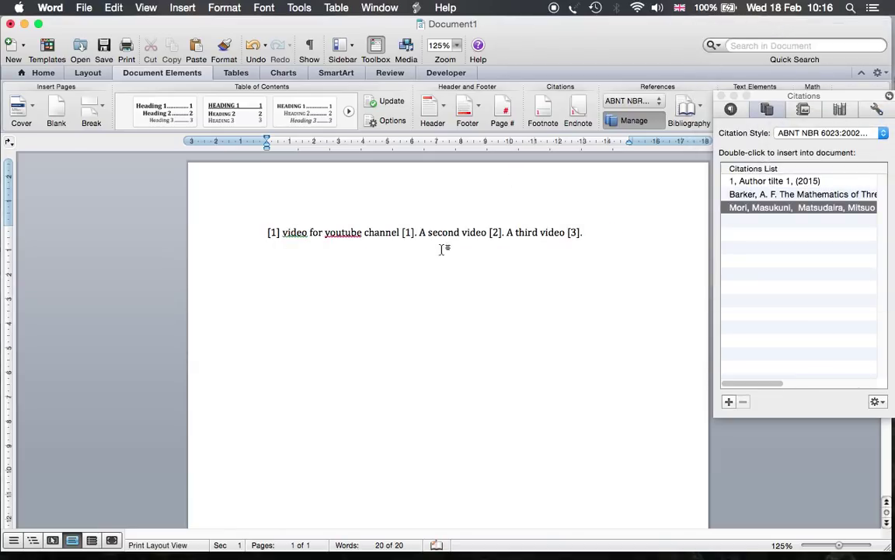
{"action": "left_click", "coordinate": [796, 134]}
{"action": "left_click", "coordinate": [764, 244]}
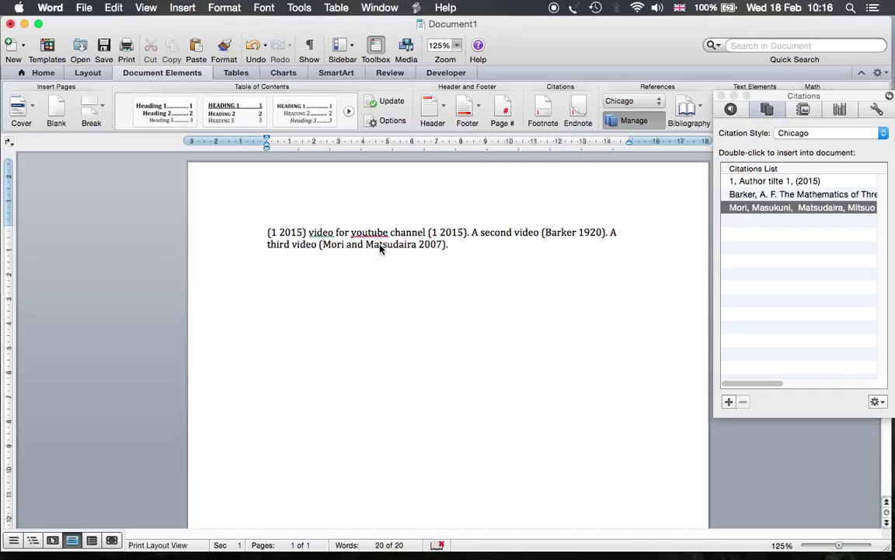
{"action": "key", "text": "Return"}
{"action": "left_click", "coordinate": [825, 134]}
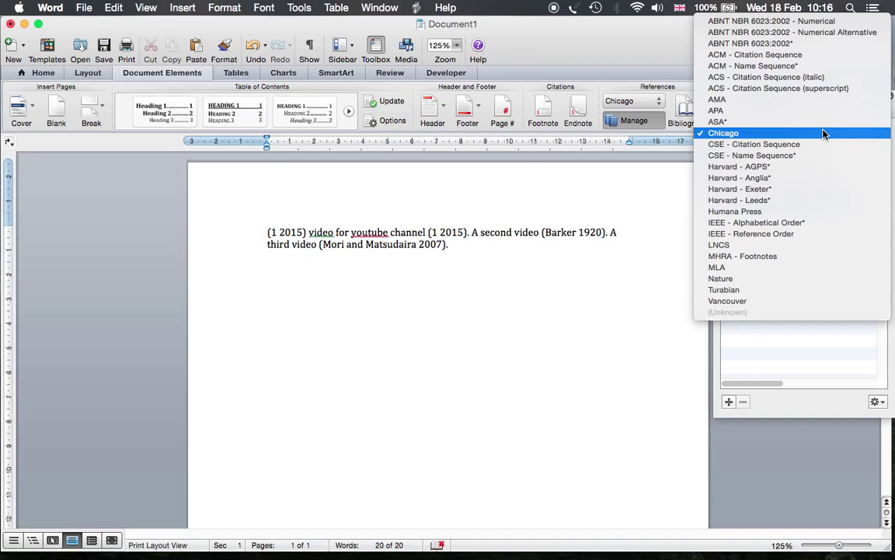
{"action": "left_click", "coordinate": [772, 280]}
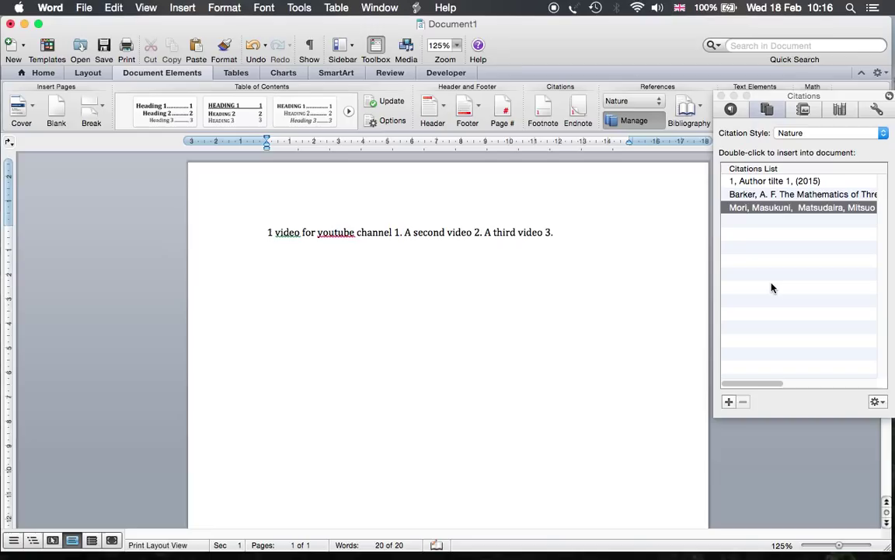
- Set the citation style to ABNT NBR 6023:2002 - Numerical and close the Citations toolbox with the cursor below the text
{"action": "left_click", "coordinate": [825, 132]}
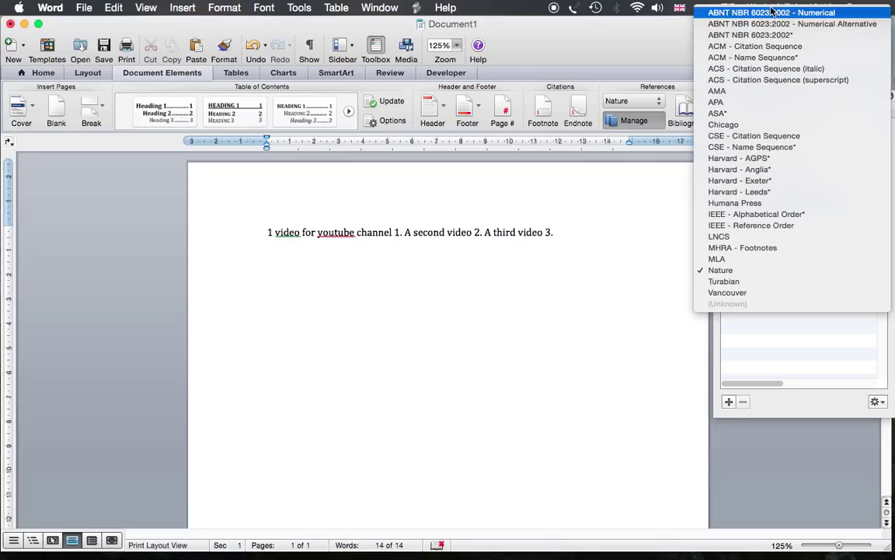
{"action": "left_click", "coordinate": [774, 11]}
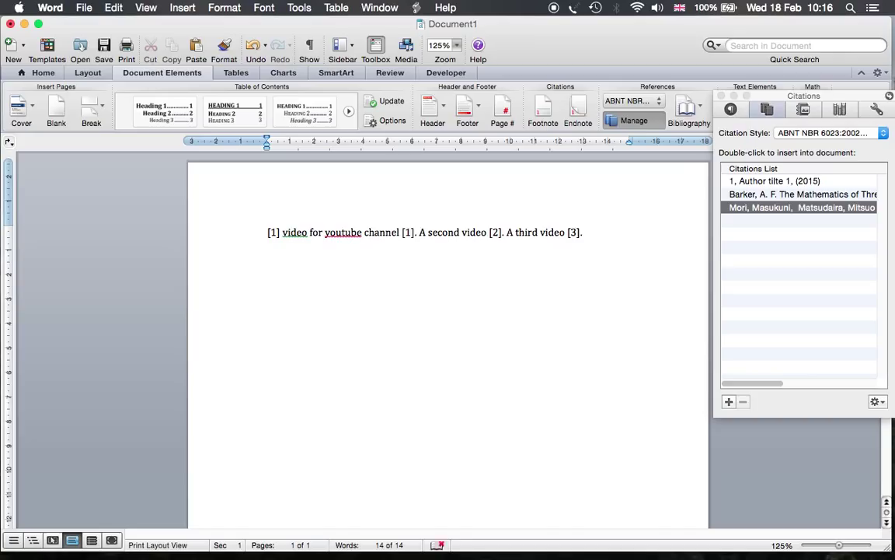
{"action": "left_click", "coordinate": [267, 268]}
{"action": "left_click", "coordinate": [734, 96]}
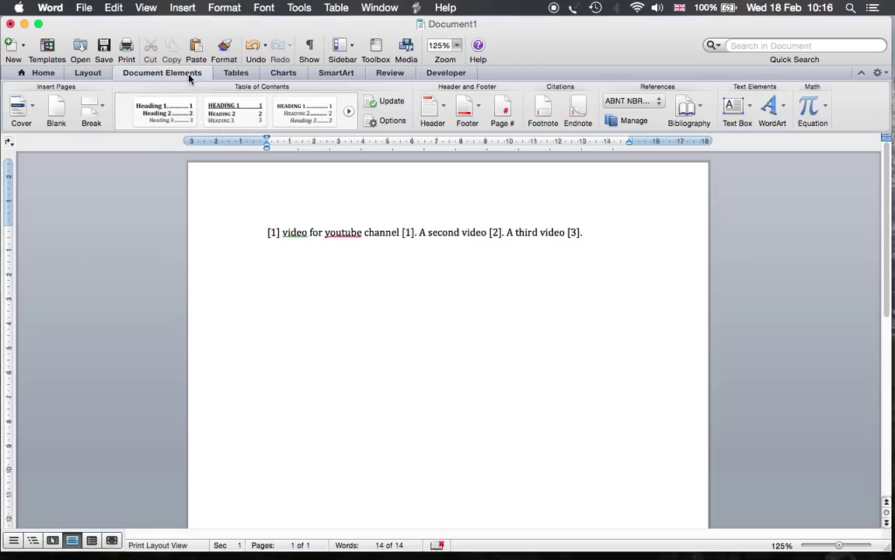
- Insert the built-in Bibliography on the blank line below the paragraph
{"action": "left_click", "coordinate": [41, 75]}
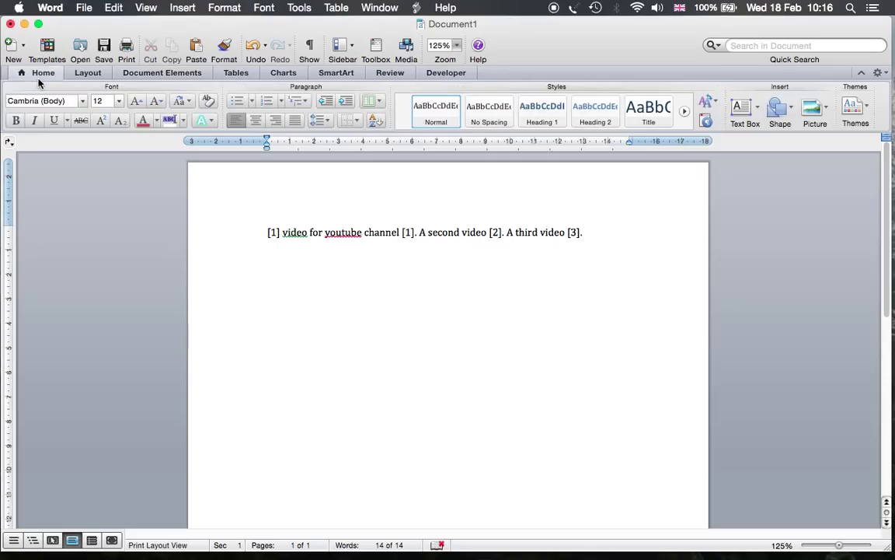
{"action": "left_click", "coordinate": [159, 73]}
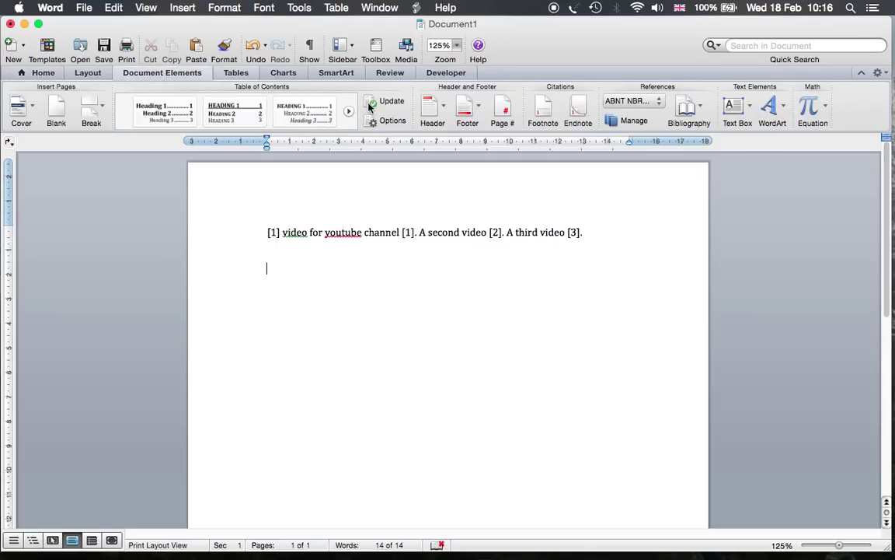
{"action": "left_click", "coordinate": [702, 111]}
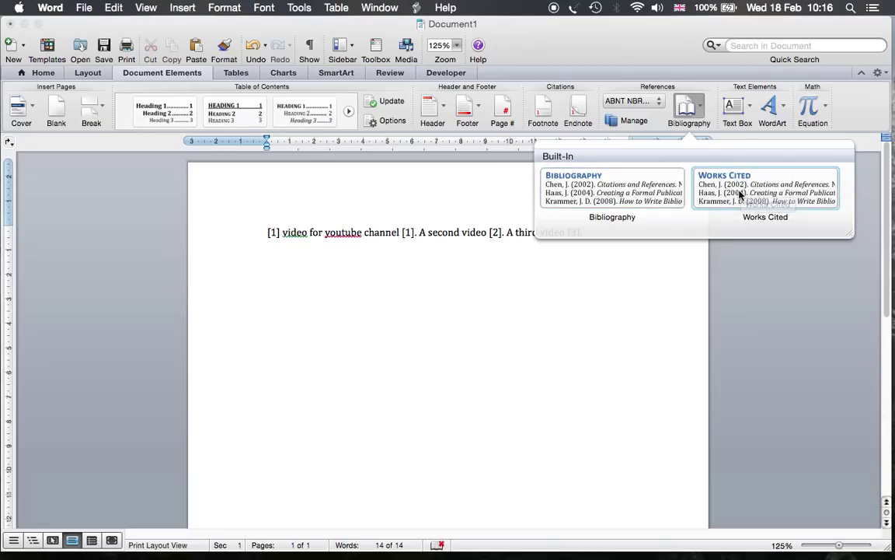
{"action": "left_click", "coordinate": [635, 193]}
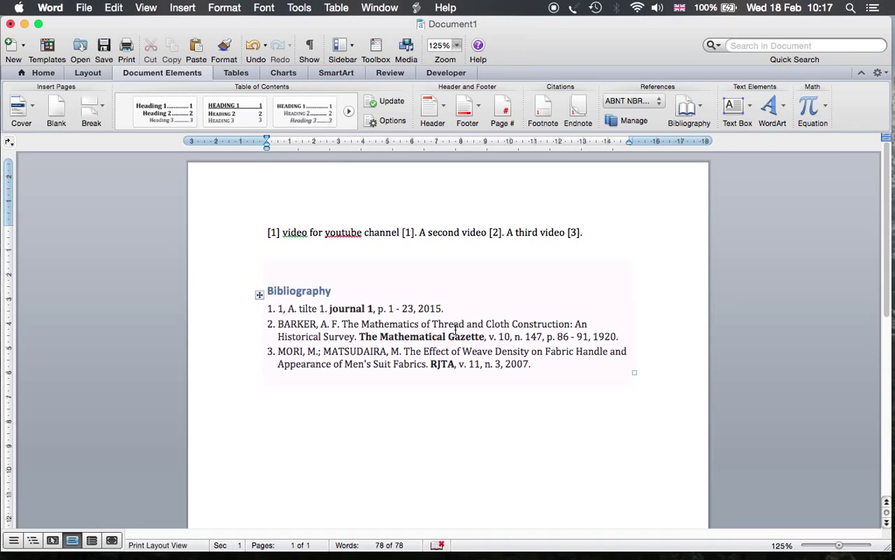
- Open the source details of the third citation for viewing and close them without changes
{"action": "left_click", "coordinate": [572, 232]}
{"action": "left_click", "coordinate": [586, 232]}
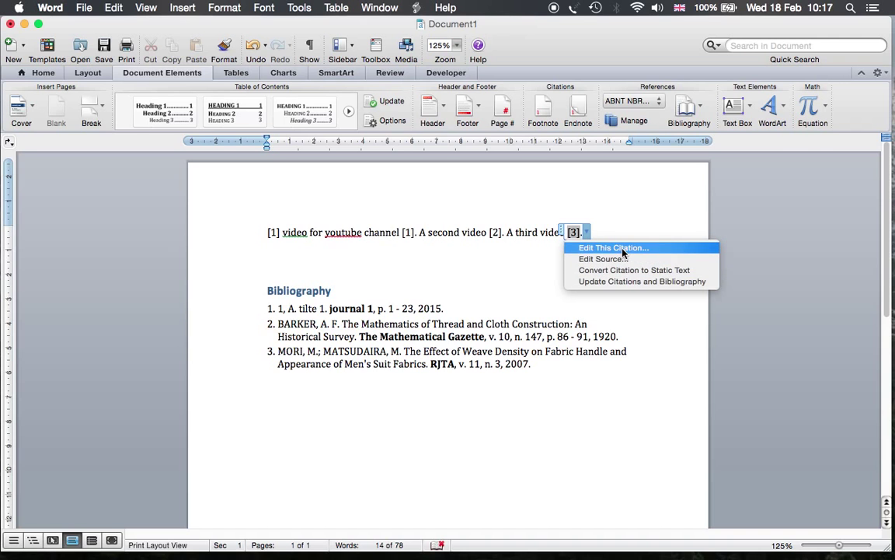
{"action": "left_click", "coordinate": [614, 259]}
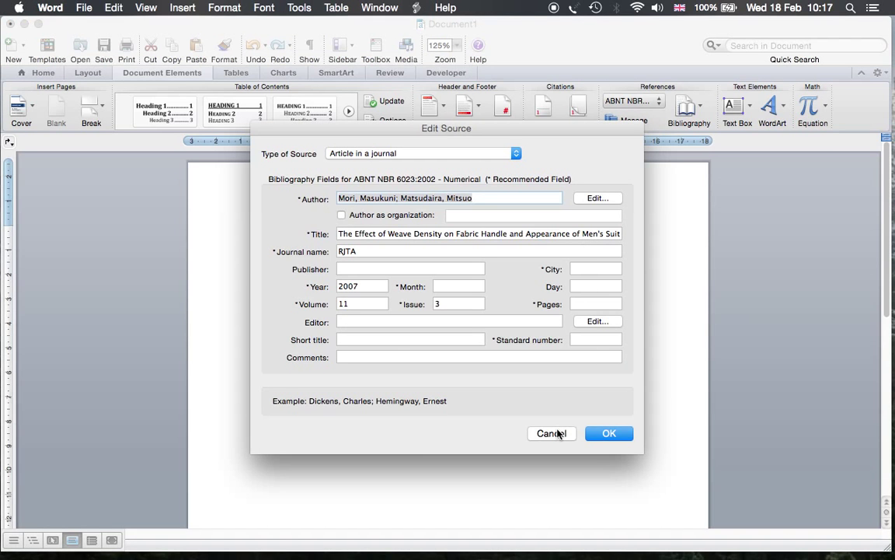
{"action": "left_click", "coordinate": [558, 433]}
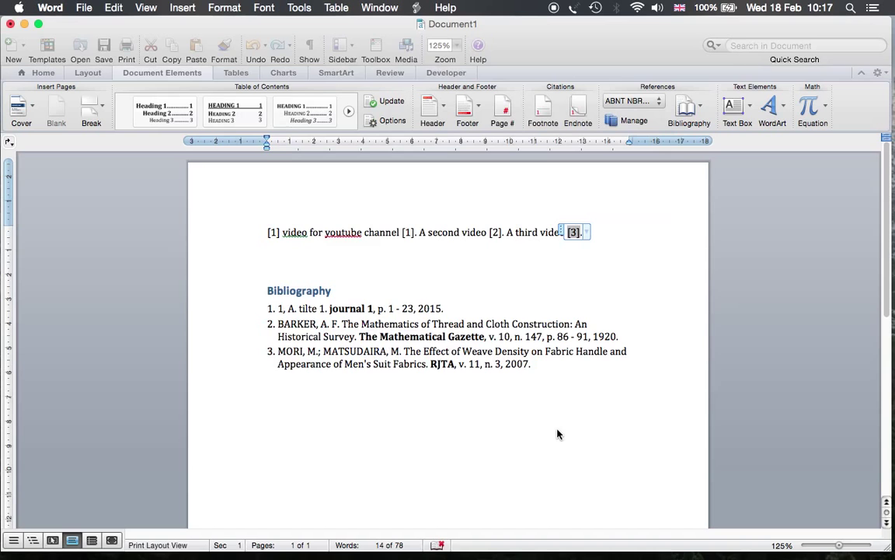
- Update the citations and bibliography from the third citation and place the cursor on the empty line below the text
{"action": "left_click", "coordinate": [586, 235]}
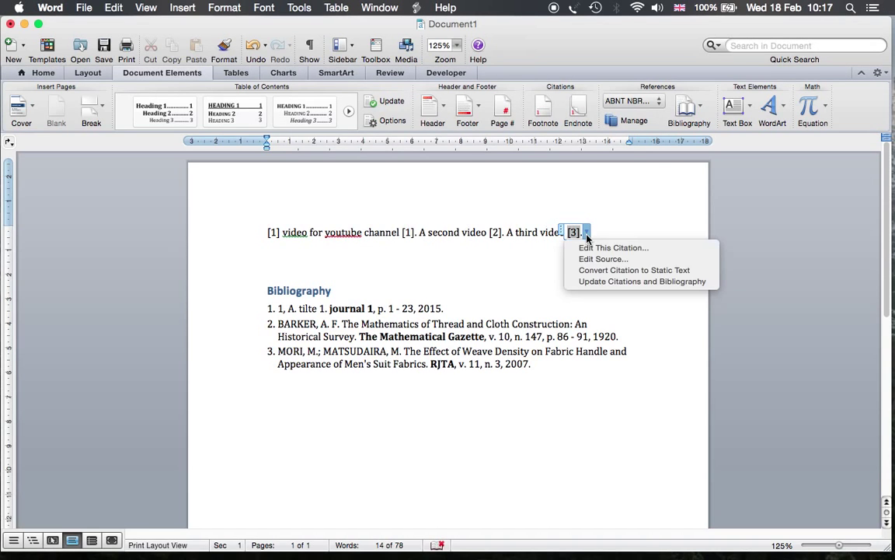
{"action": "left_click", "coordinate": [595, 283]}
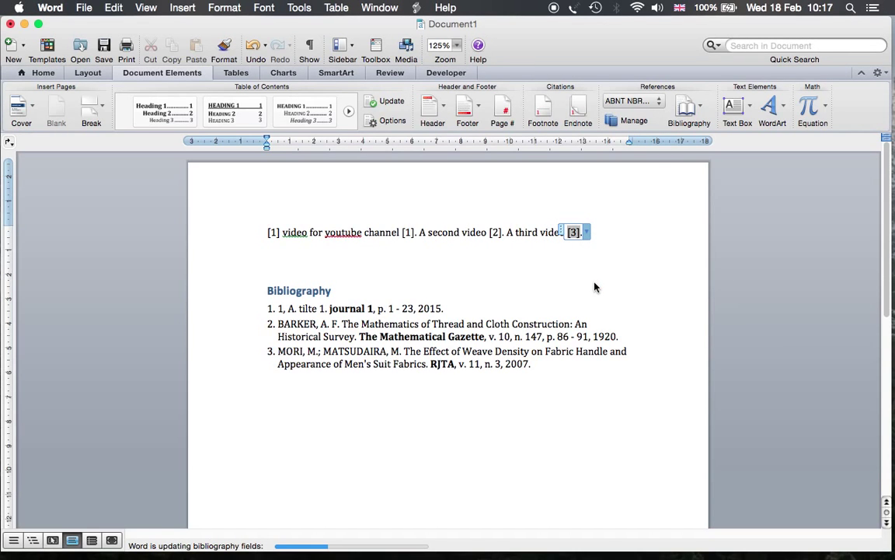
{"action": "left_click", "coordinate": [587, 233]}
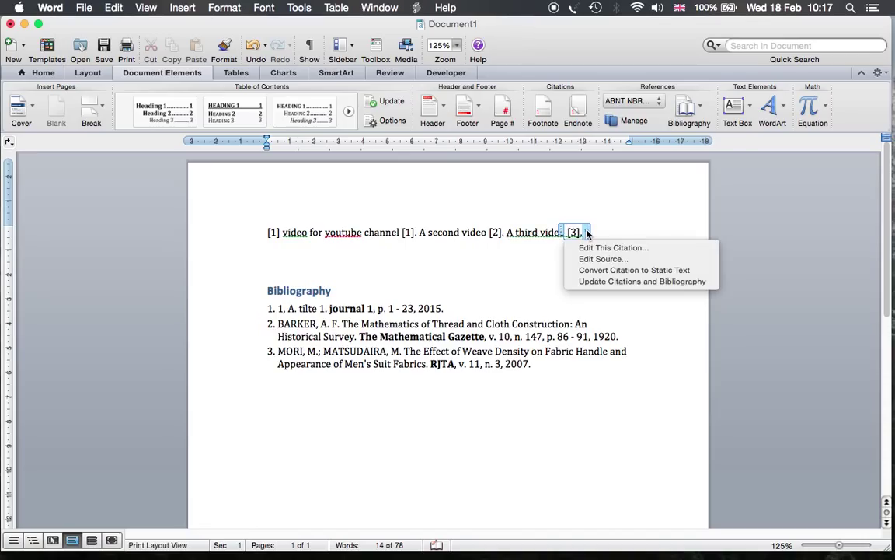
{"action": "left_click", "coordinate": [622, 284]}
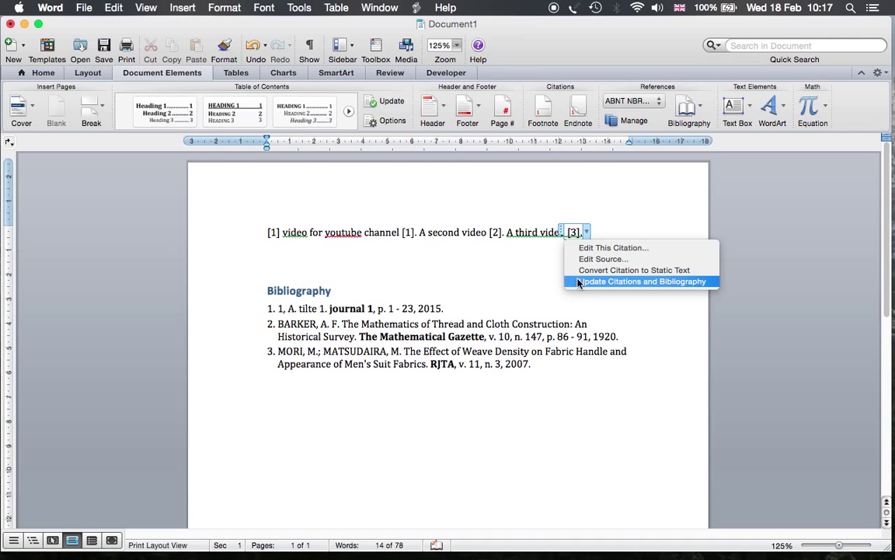
{"action": "left_click", "coordinate": [520, 269]}
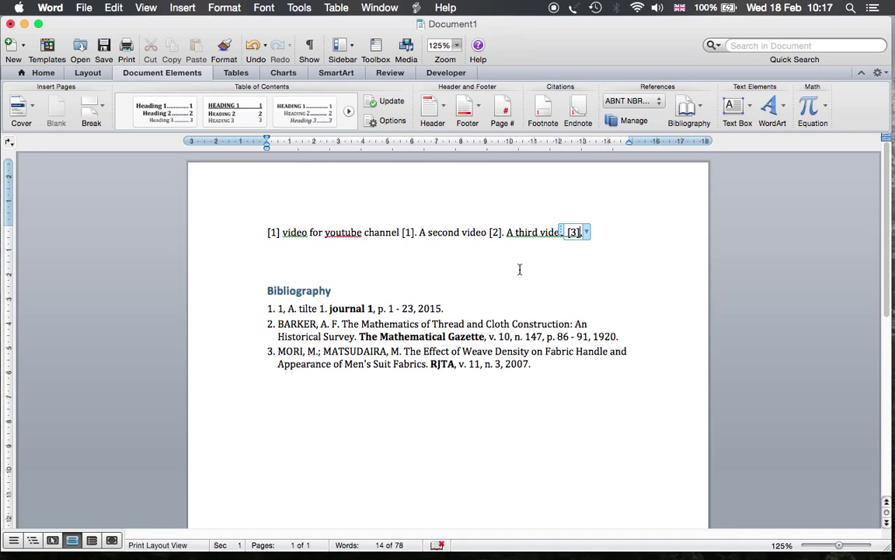
{"action": "left_click", "coordinate": [440, 269]}
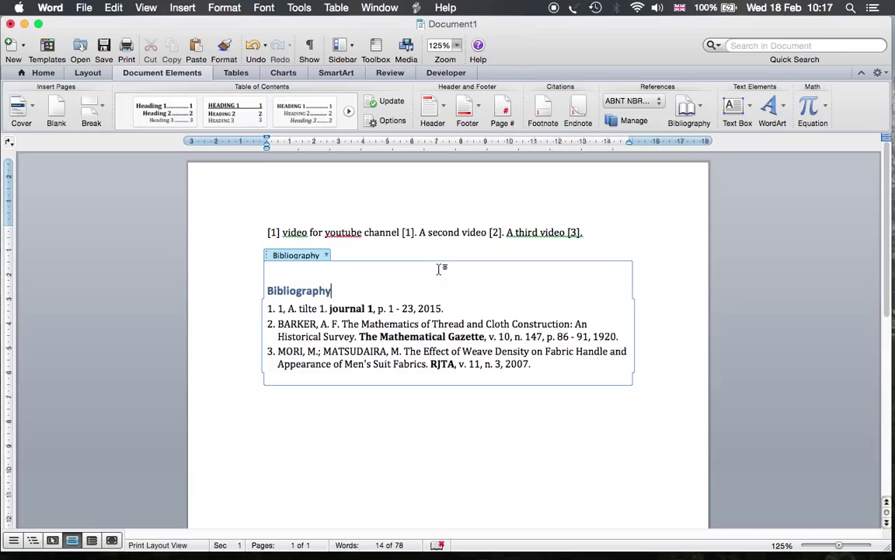
{"action": "left_click", "coordinate": [428, 245]}
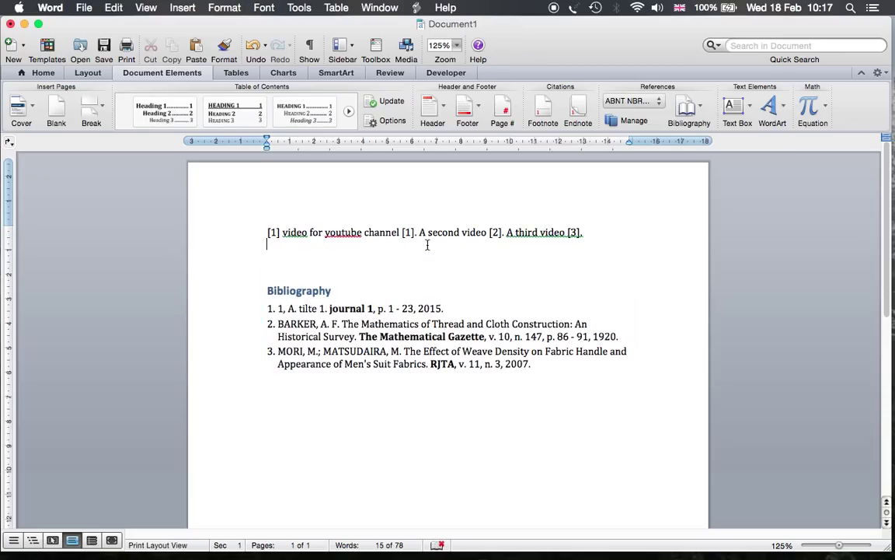